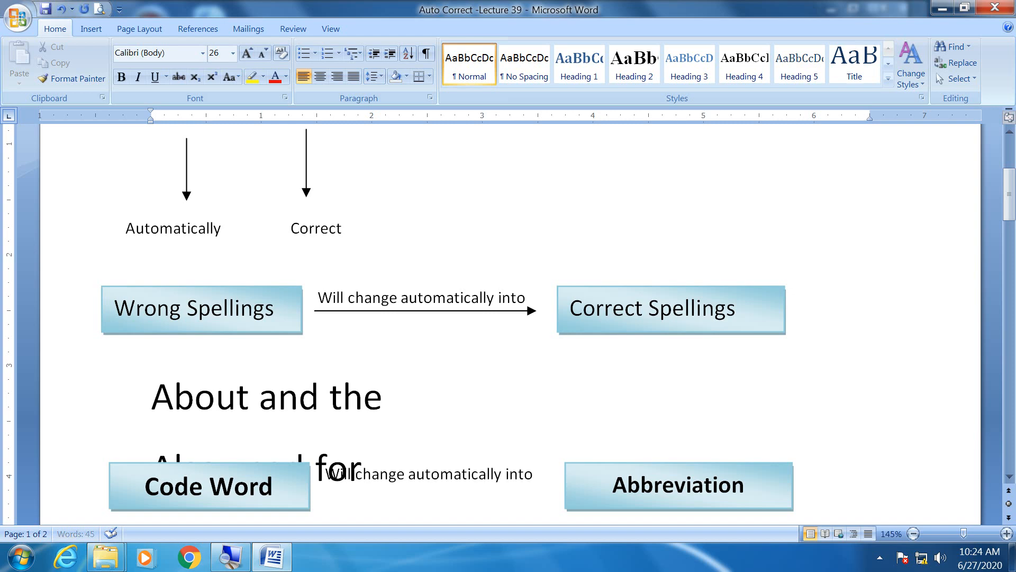
Complete the sample line as "About and their", and delete that whole line above "Also used for"
type("eri")
key("BackSpace")
key("BackSpace")
type("ir")
left_click_drag(414, 390, 141, 399)
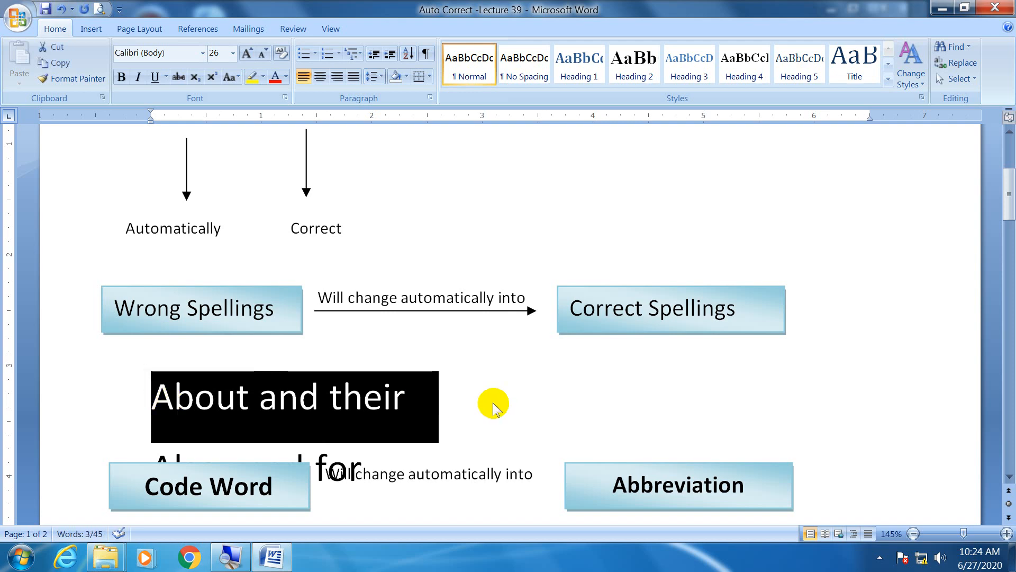
key("Delete")
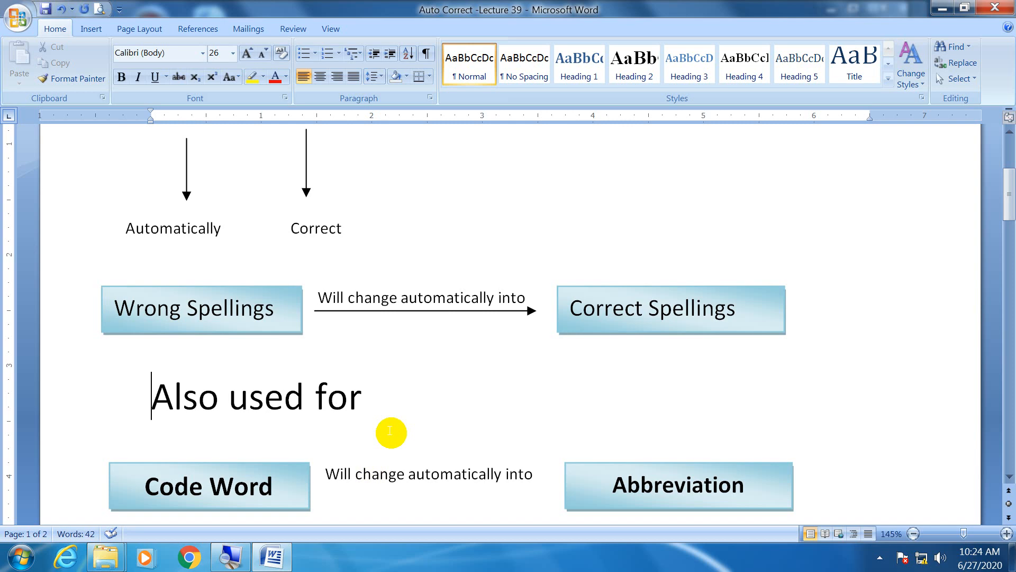
Review the lecture notes on wrong spellings, the UK to United Kingdom code-word example, and the AutoCorrect dialog picture on page 2
scroll(391, 433, "up", 2)
scroll(391, 433, "up", 1)
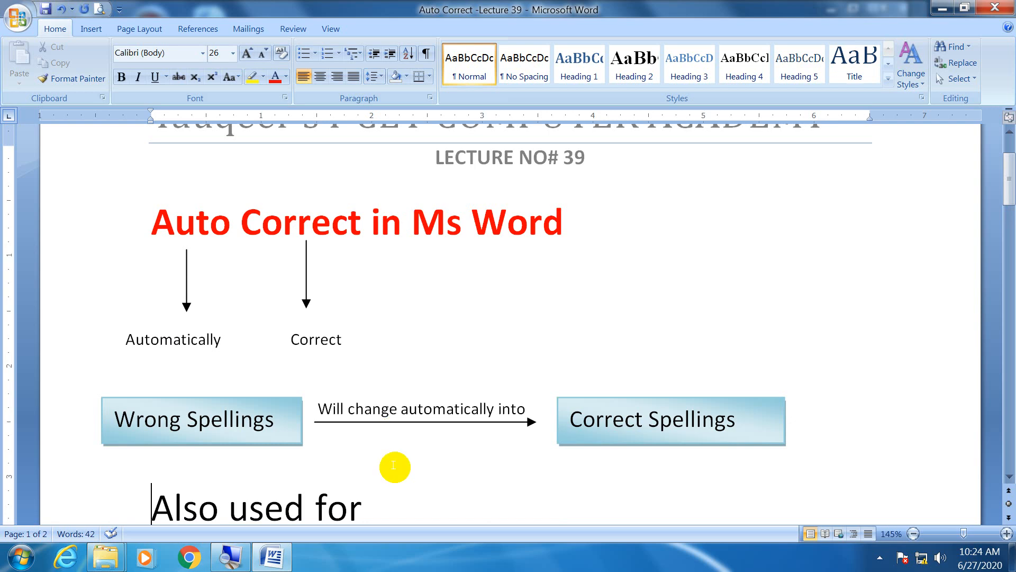
scroll(395, 468, "down", 3)
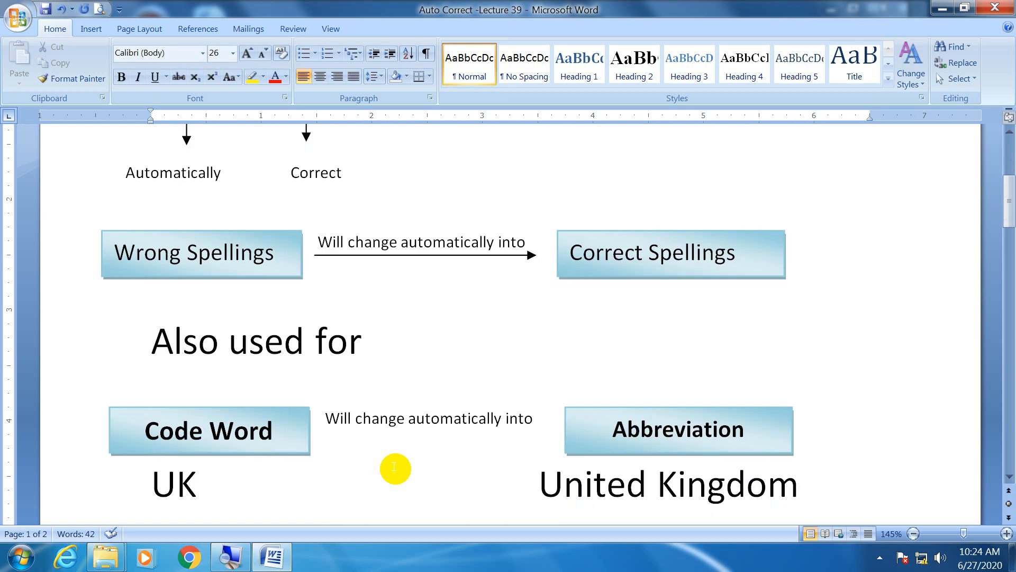
scroll(394, 468, "up", 3)
scroll(394, 468, "down", 5)
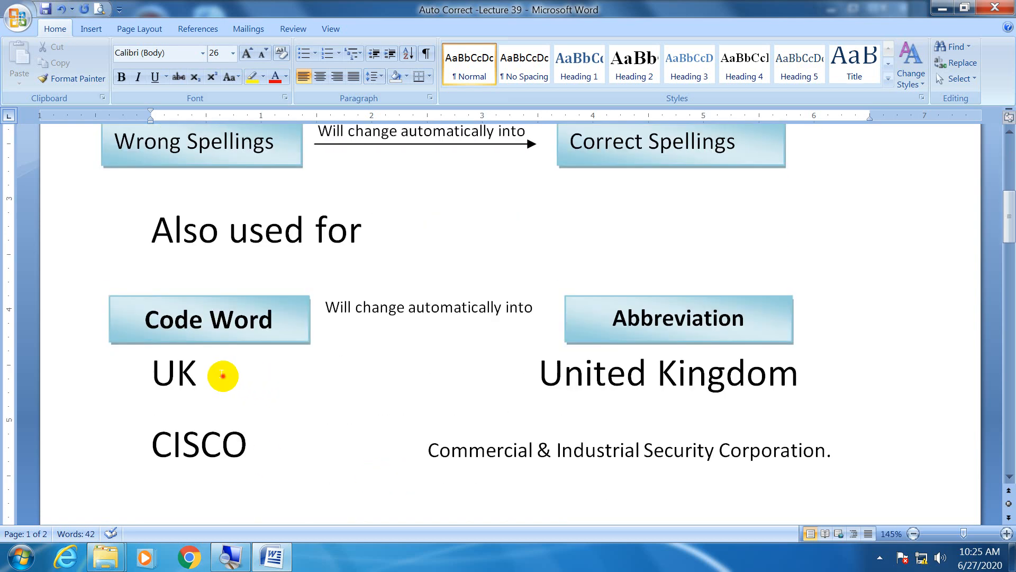
left_click_drag(222, 375, 152, 376)
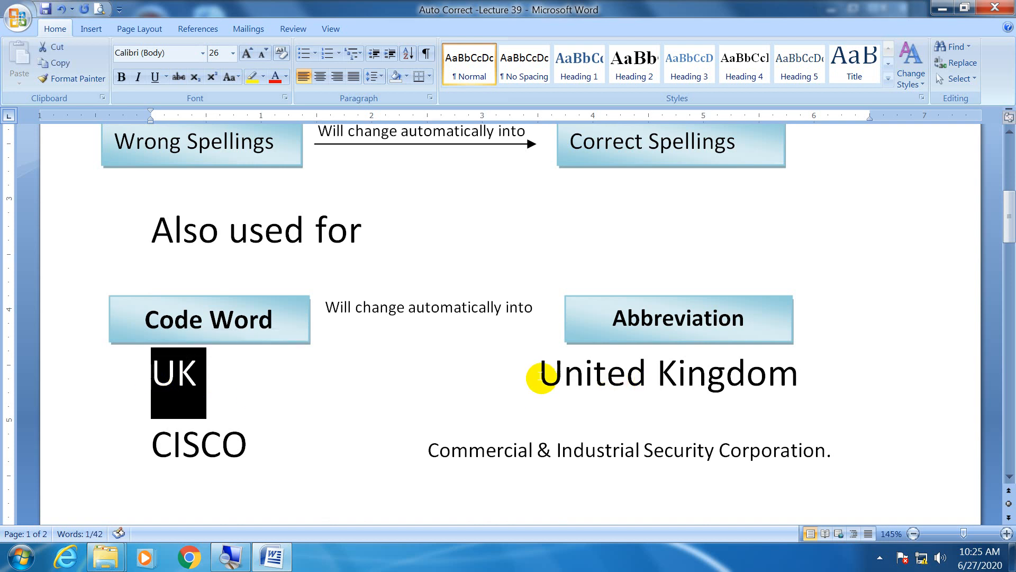
left_click_drag(536, 373, 764, 377)
left_click(826, 381)
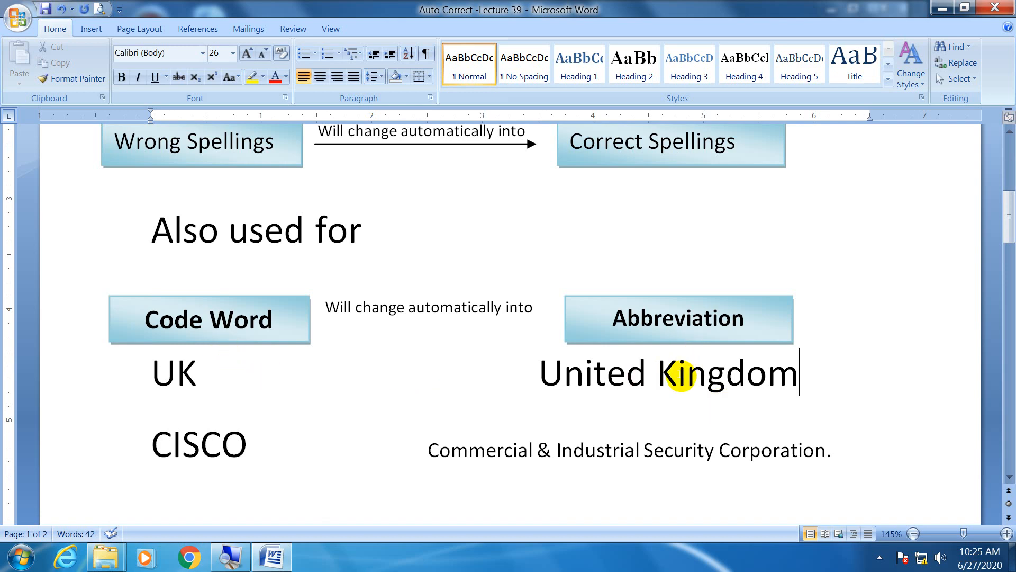
scroll(682, 375, "up", 5)
scroll(680, 375, "up", 2)
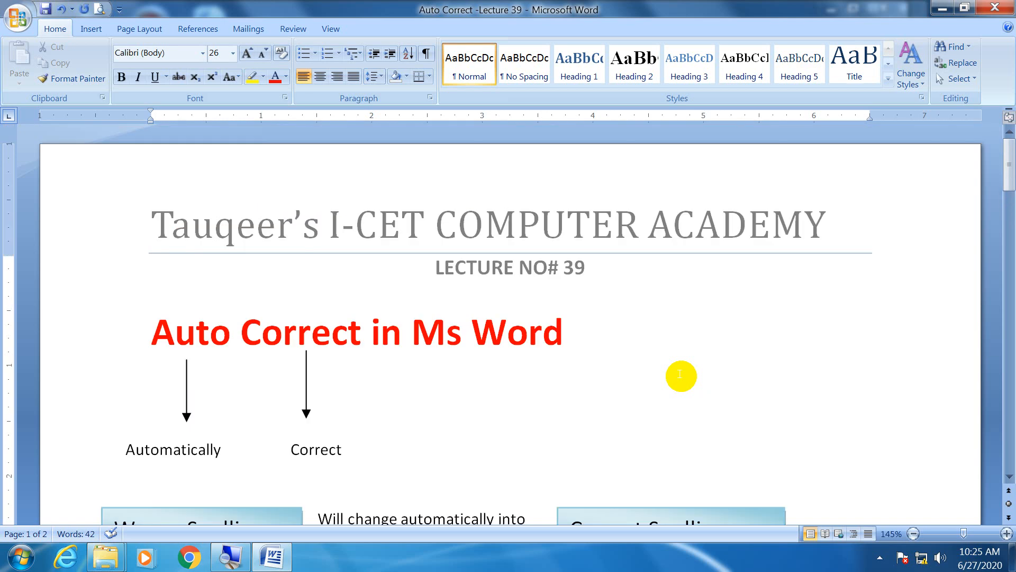
scroll(680, 375, "down", 19)
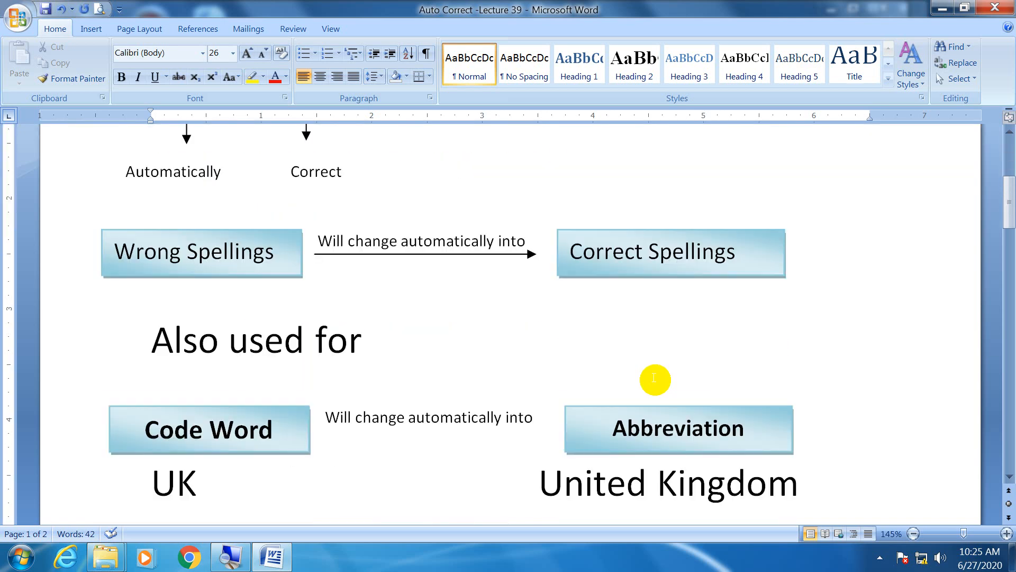
scroll(655, 379, "down", 11)
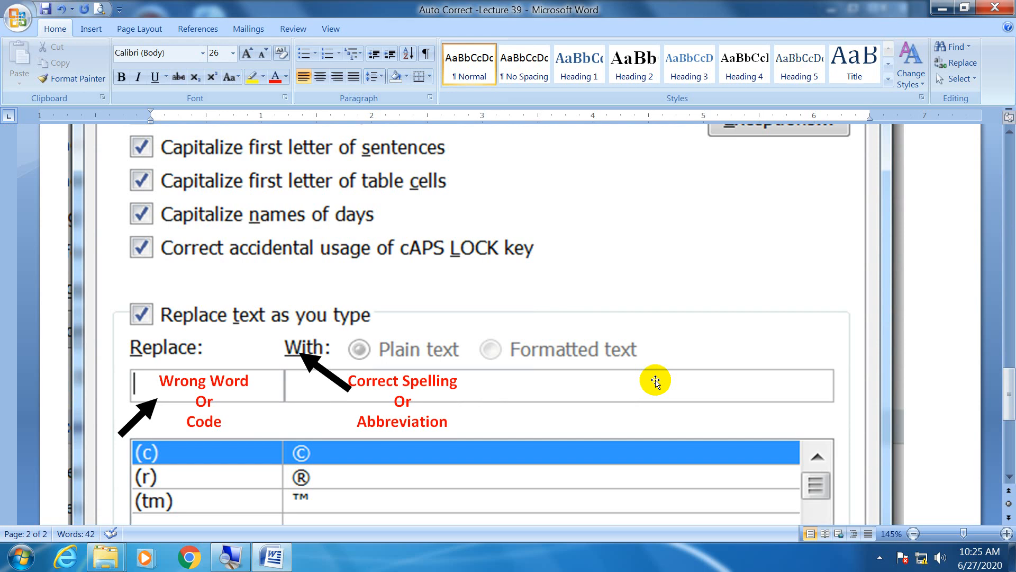
scroll(656, 379, "up", 3)
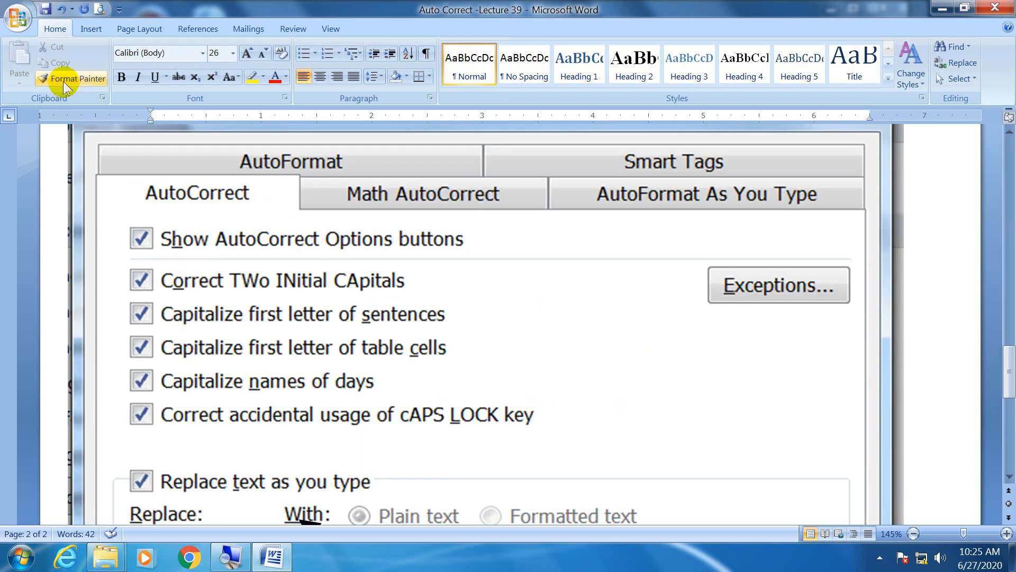
View the AutoCorrect options within Word's proofing settings and close them without changing anything
left_click(18, 19)
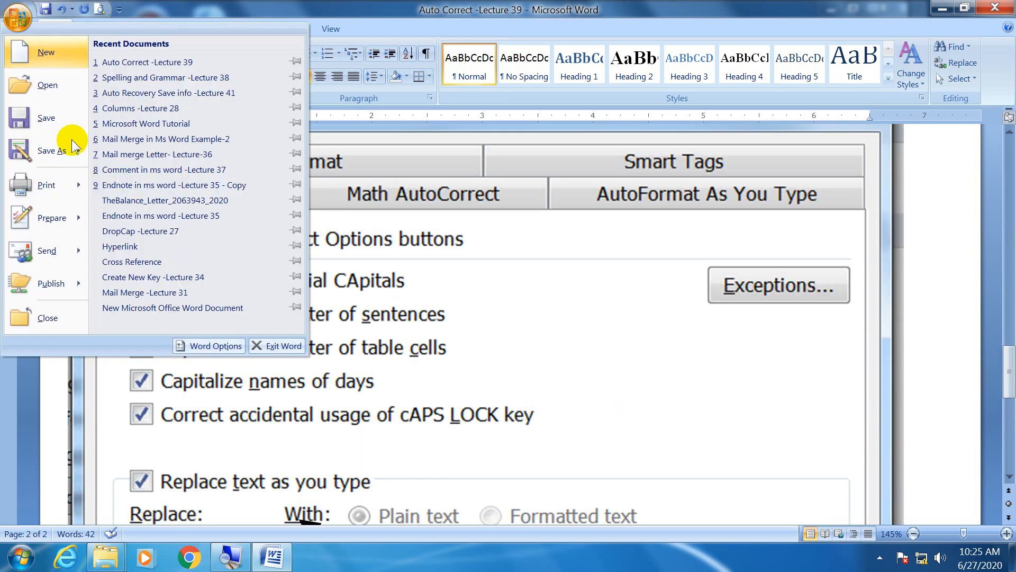
left_click(215, 345)
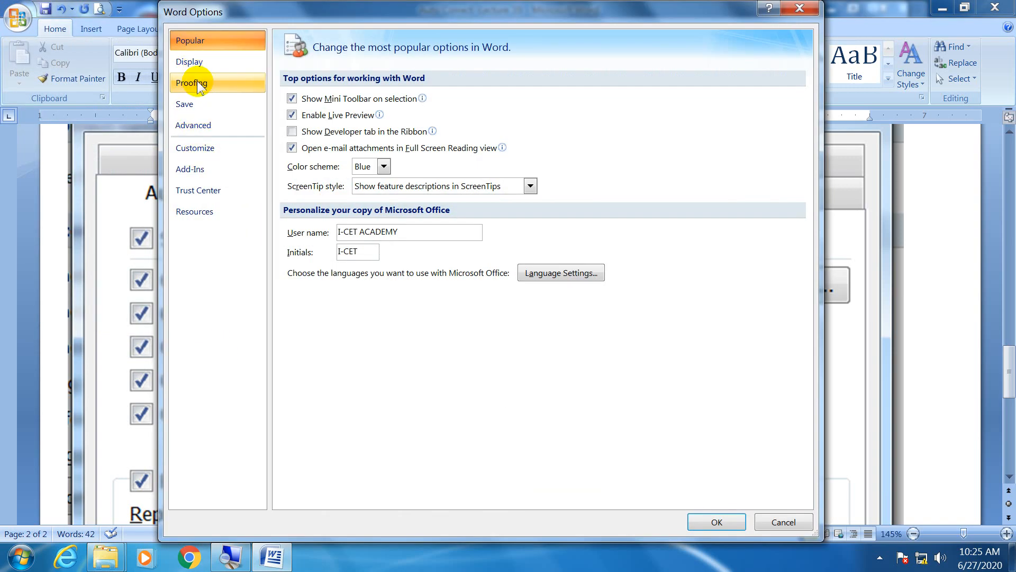
left_click(205, 88)
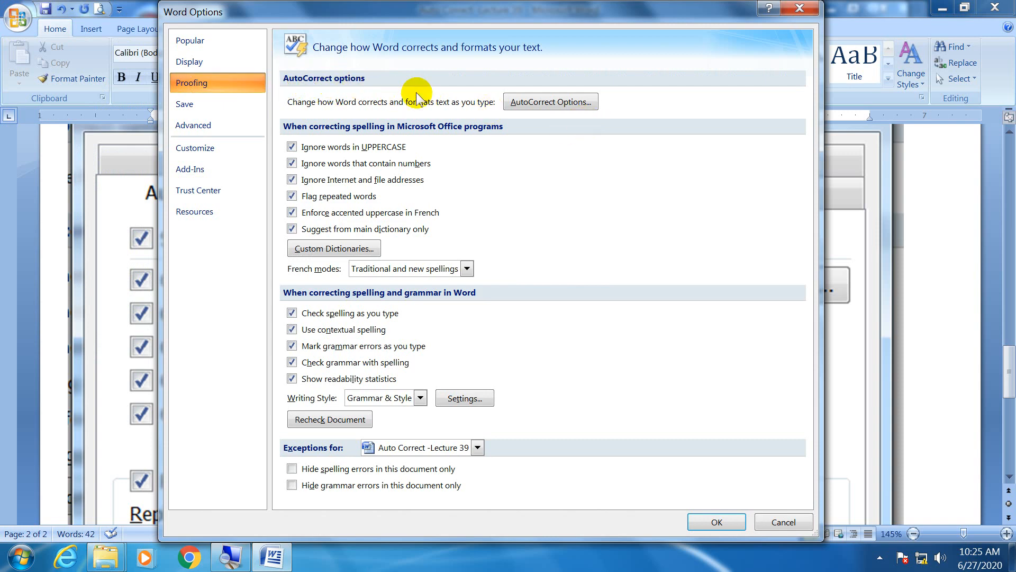
left_click(553, 104)
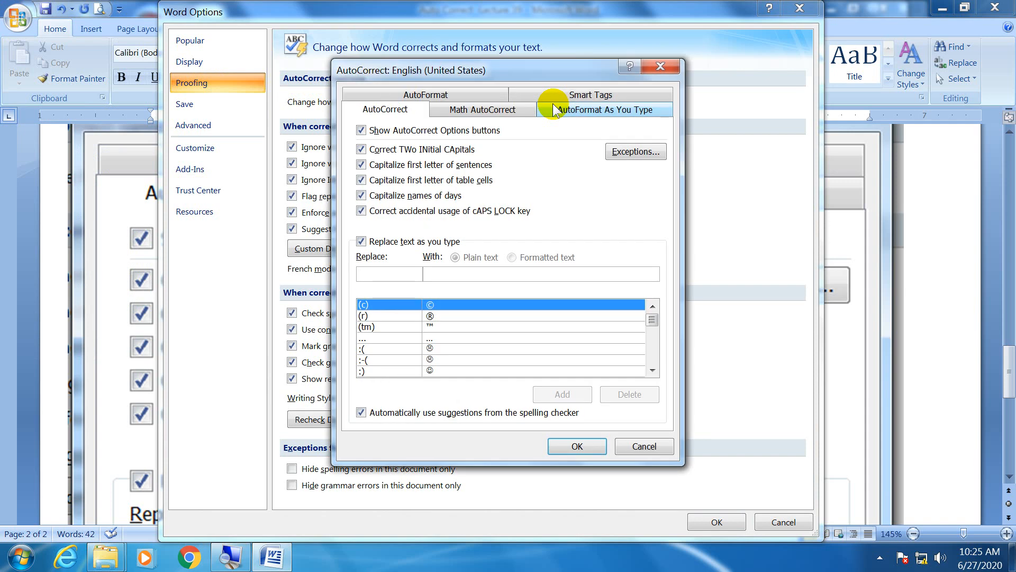
left_click(659, 67)
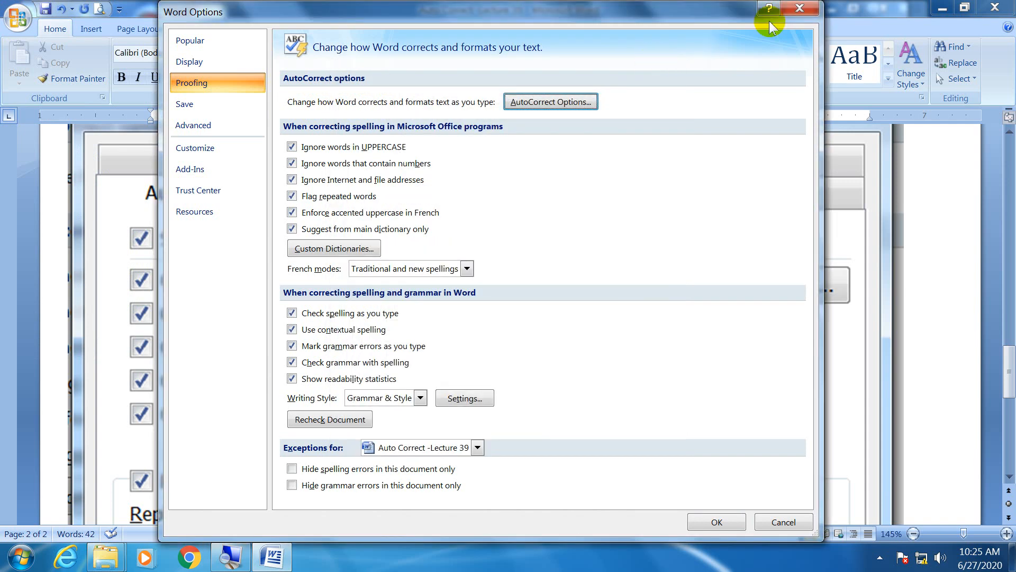
left_click(799, 8)
Examine the Replace and With annotations in the AutoCorrect picture: wrong word or code against correct spelling or abbreviation
scroll(430, 300, "up", 1)
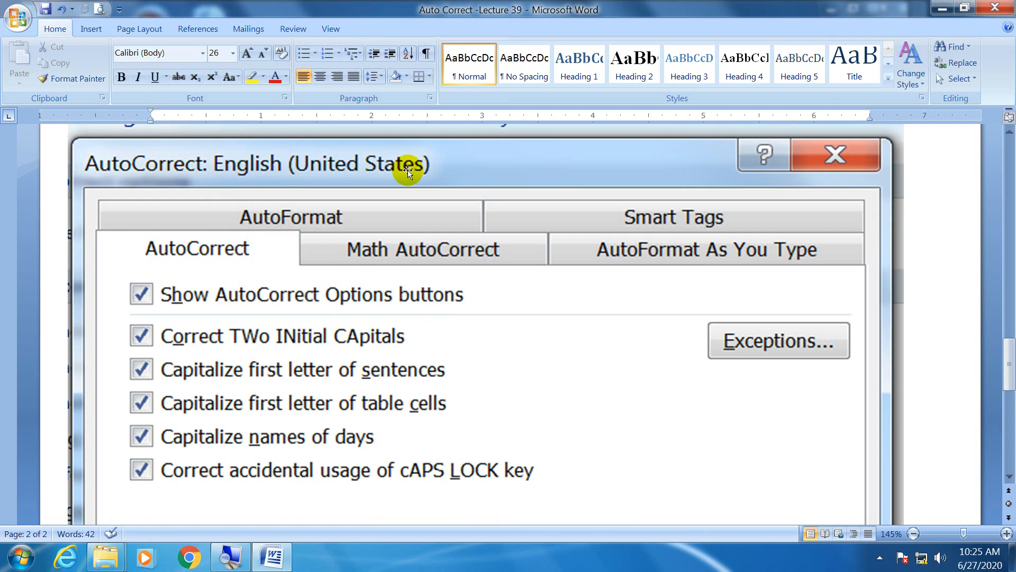
scroll(449, 305, "down", 4)
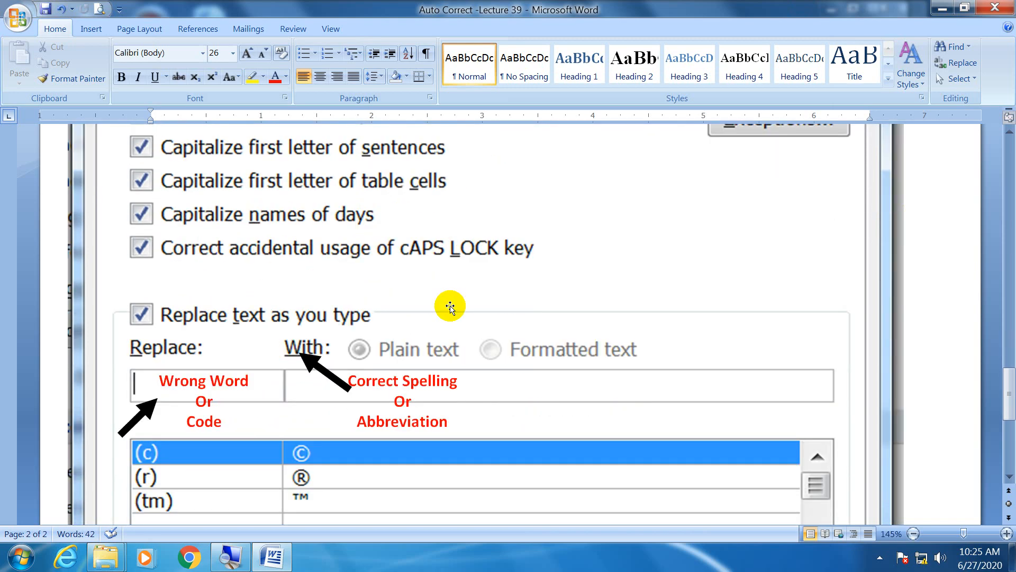
scroll(450, 307, "down", 1)
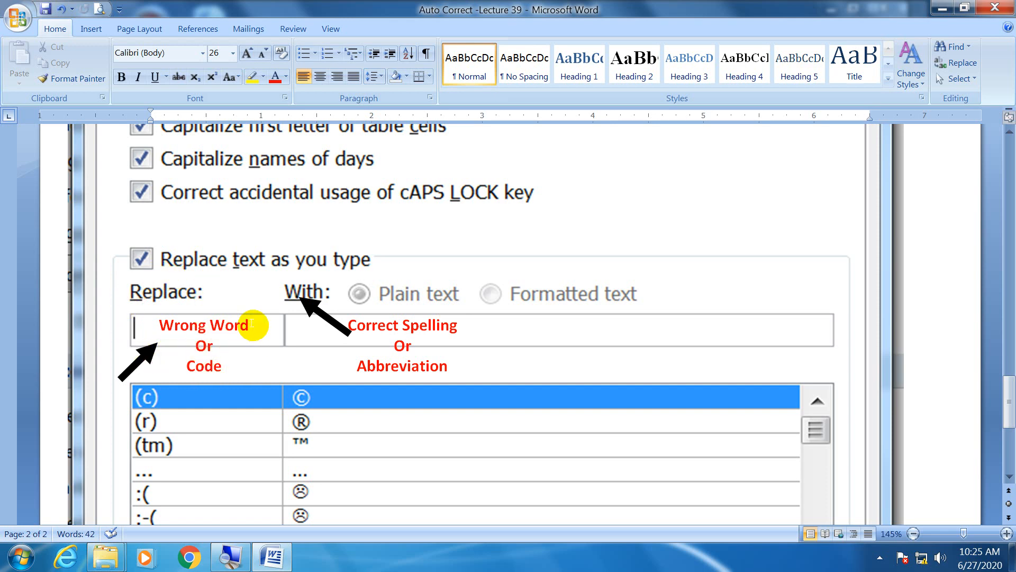
left_click_drag(253, 325, 153, 323)
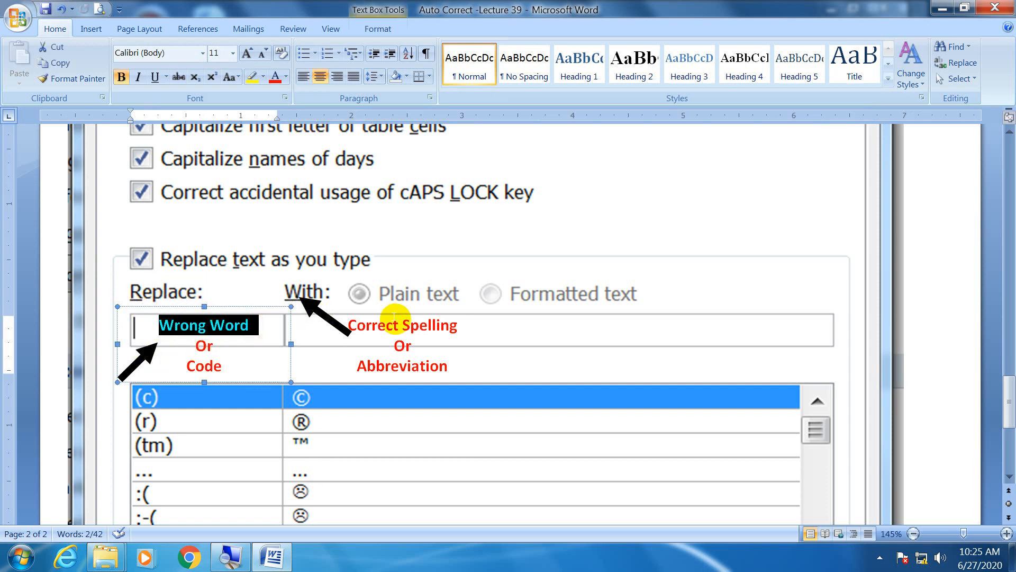
left_click_drag(457, 324, 359, 324)
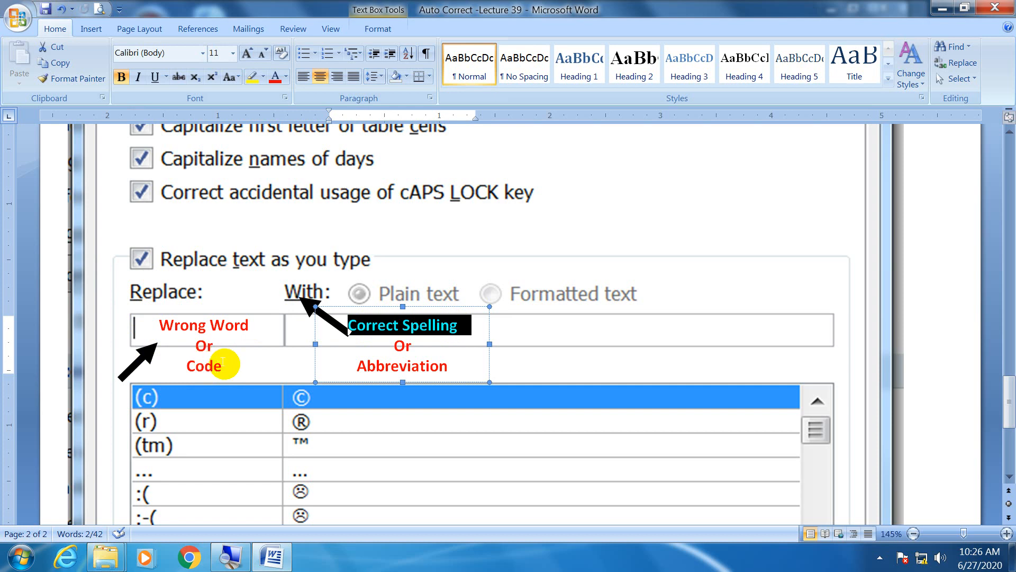
left_click_drag(222, 365, 181, 365)
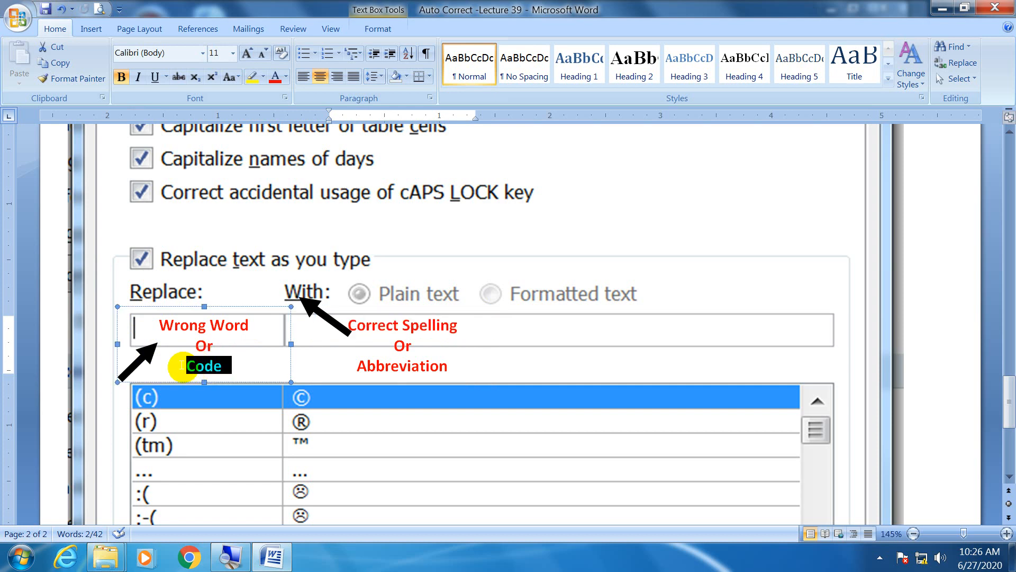
left_click_drag(446, 365, 351, 366)
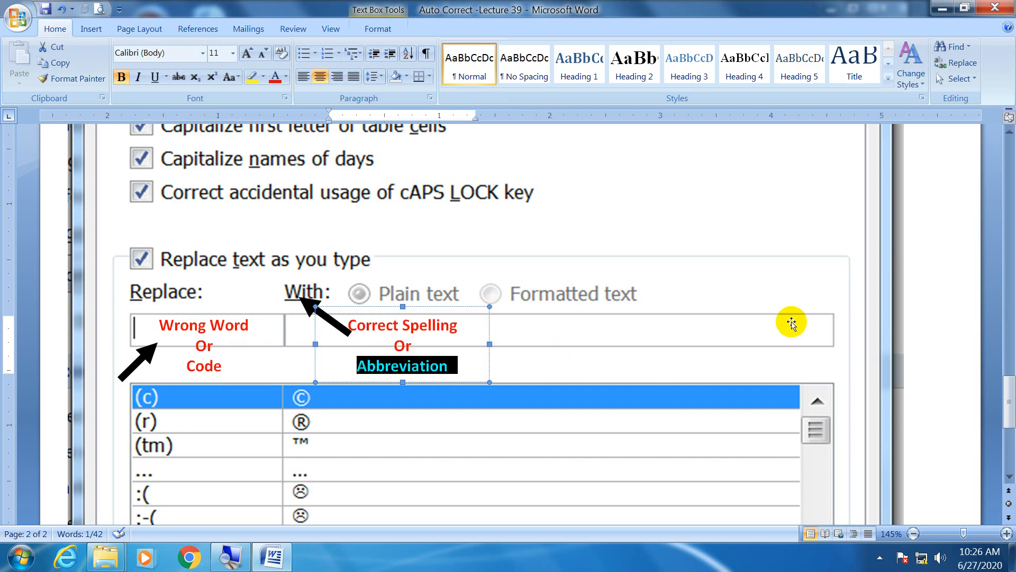
left_click(909, 288)
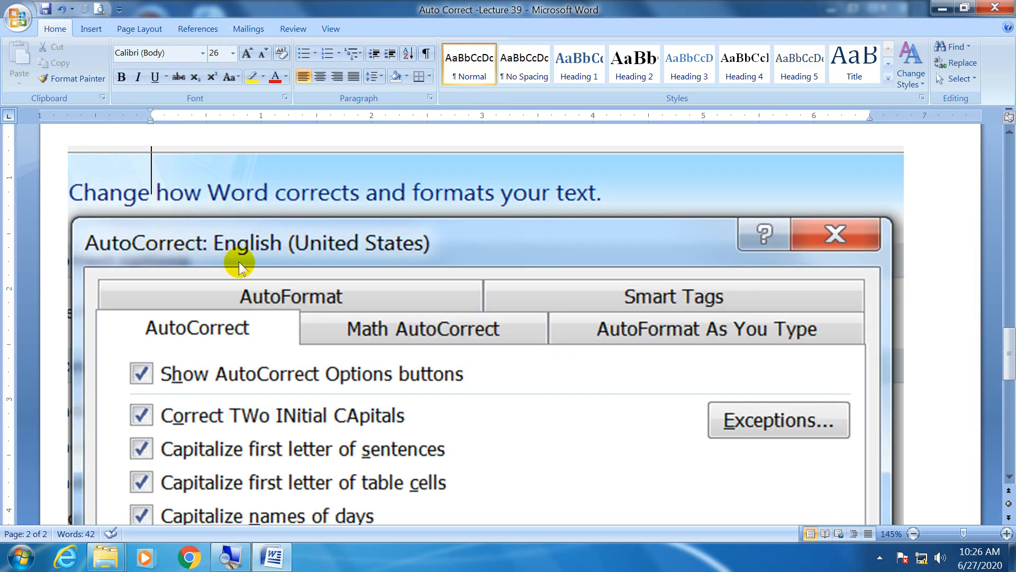
Enter the misspelled word "schoool" on the blank line below the CISCO entry to test automatic correction
scroll(238, 261, "up", 10)
scroll(238, 261, "up", 5)
left_click(170, 286)
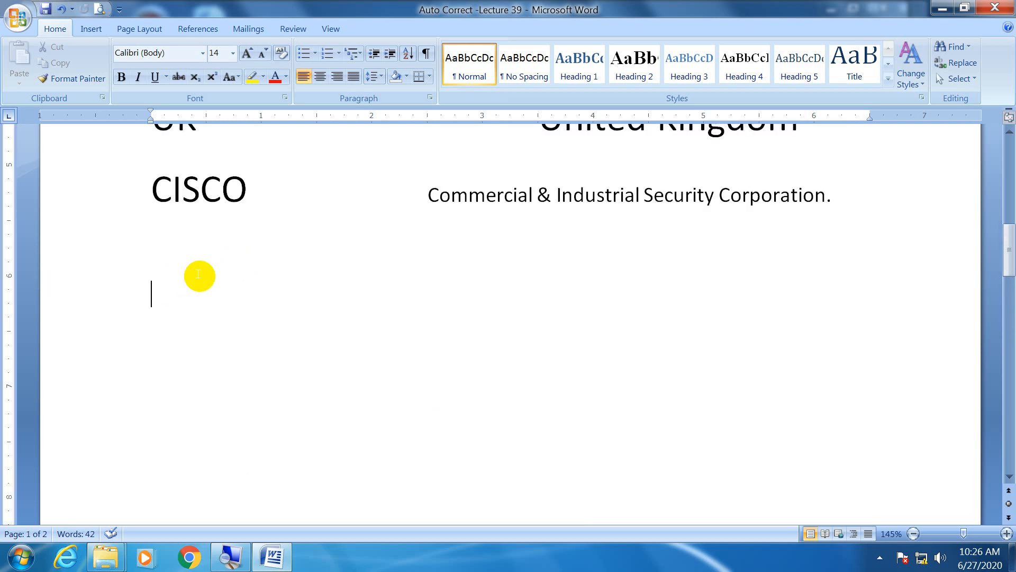
type("sch")
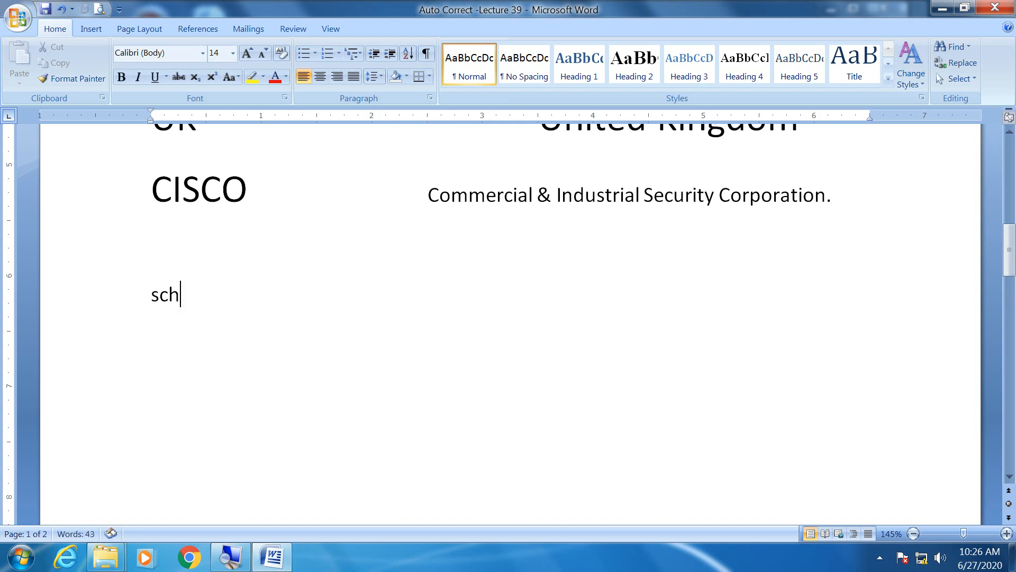
type("oool")
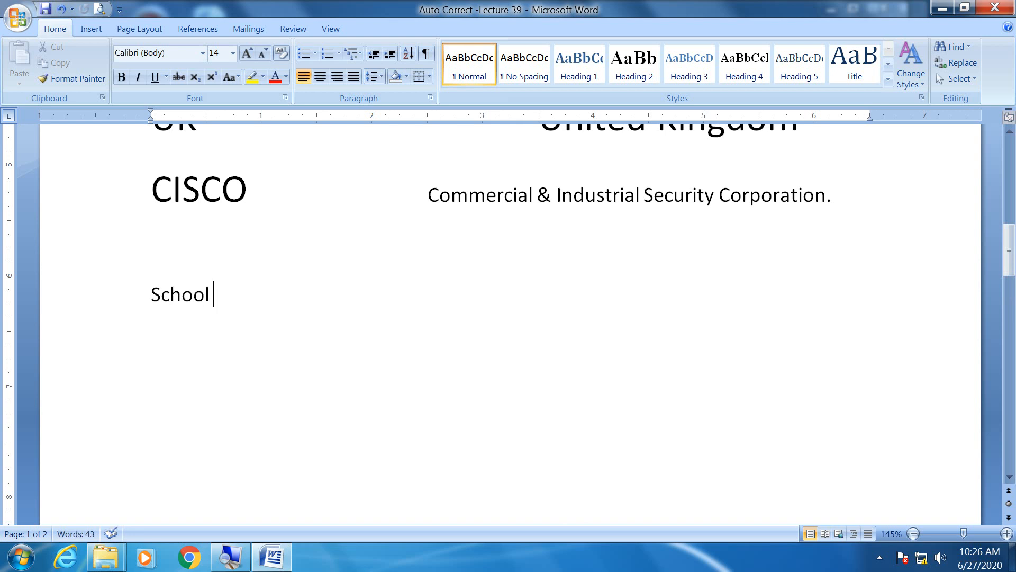
Add the misspellings "scchool" and "sschool" and a misspelled first name on separate lines below the first test word
key("Return")
type("sc")
type("chool")
key("Return")
type("ss")
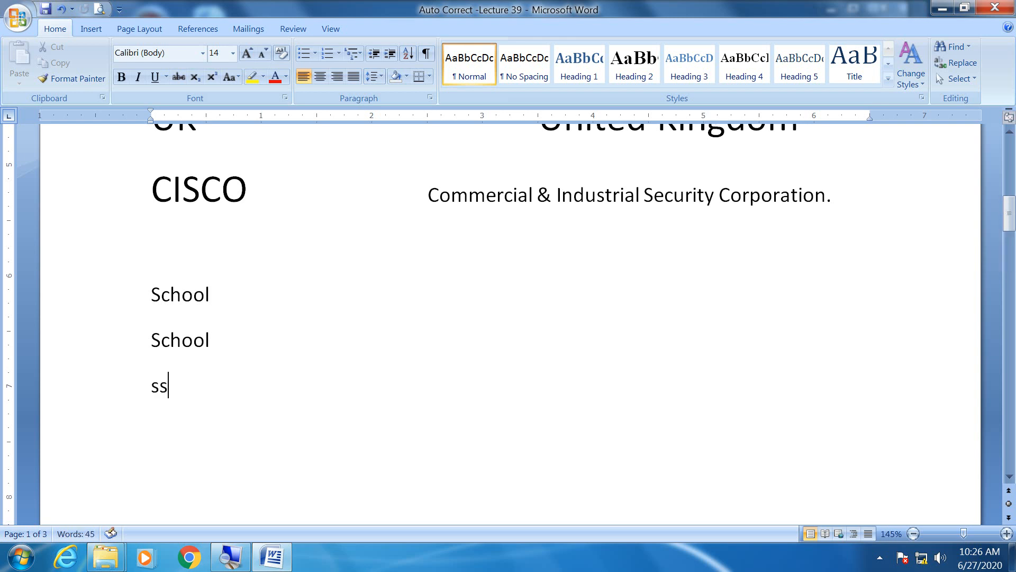
type("chool")
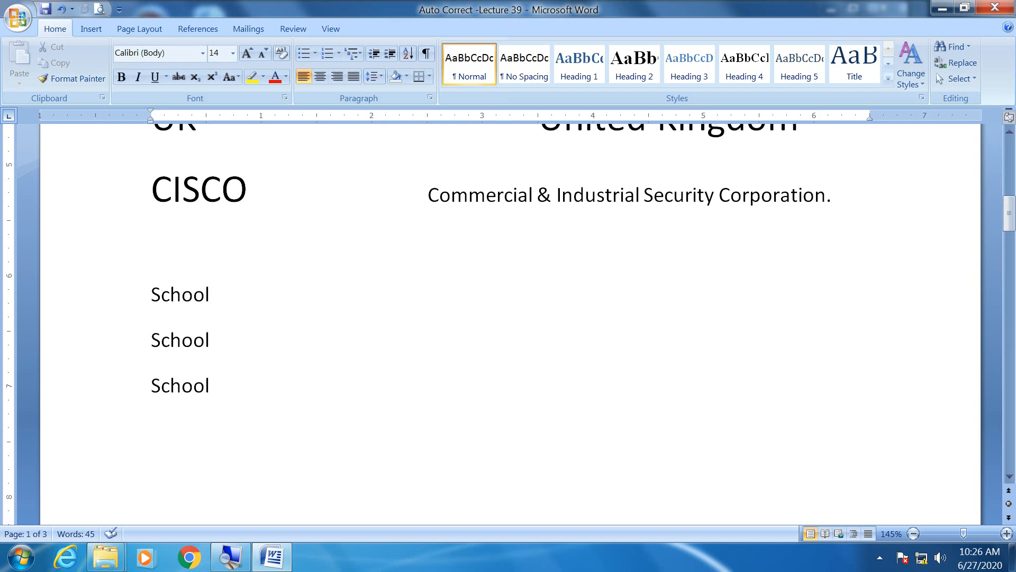
key("Return")
type("Haaider")
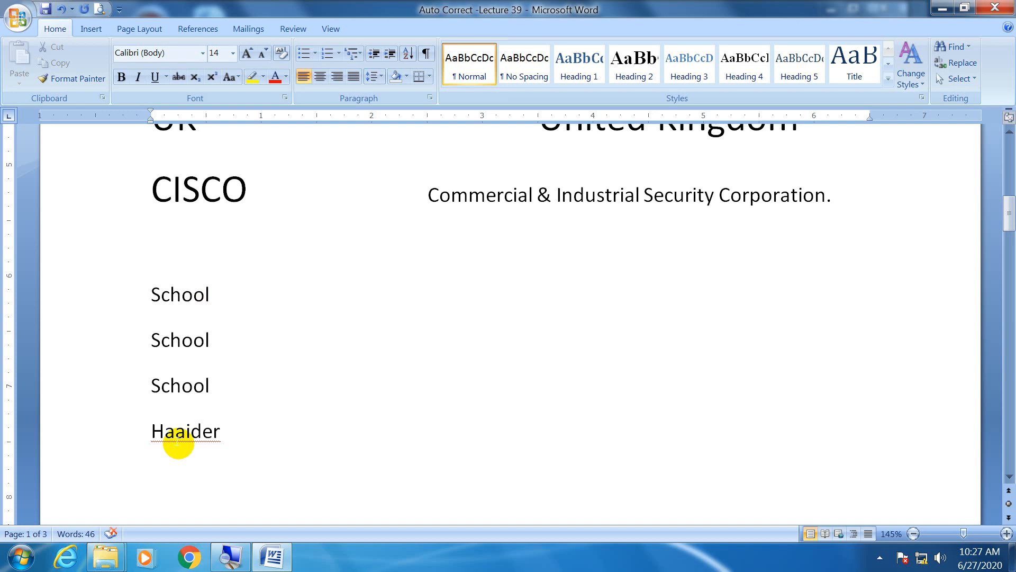
Add an AutoCorrect entry replacing the first name misspelled with a doubled "d" with its correct spelling, and save the options
left_click(26, 19)
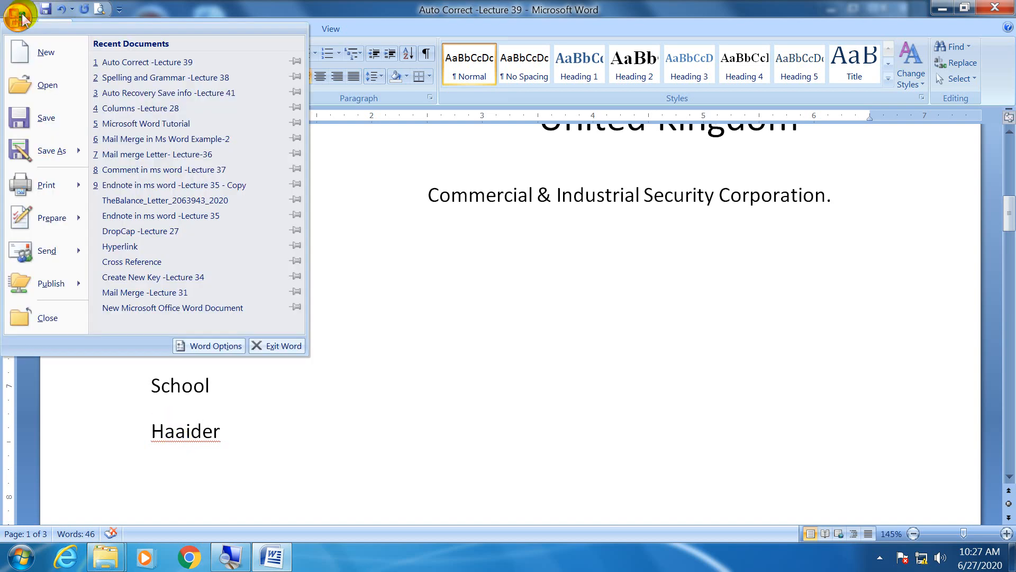
left_click(218, 344)
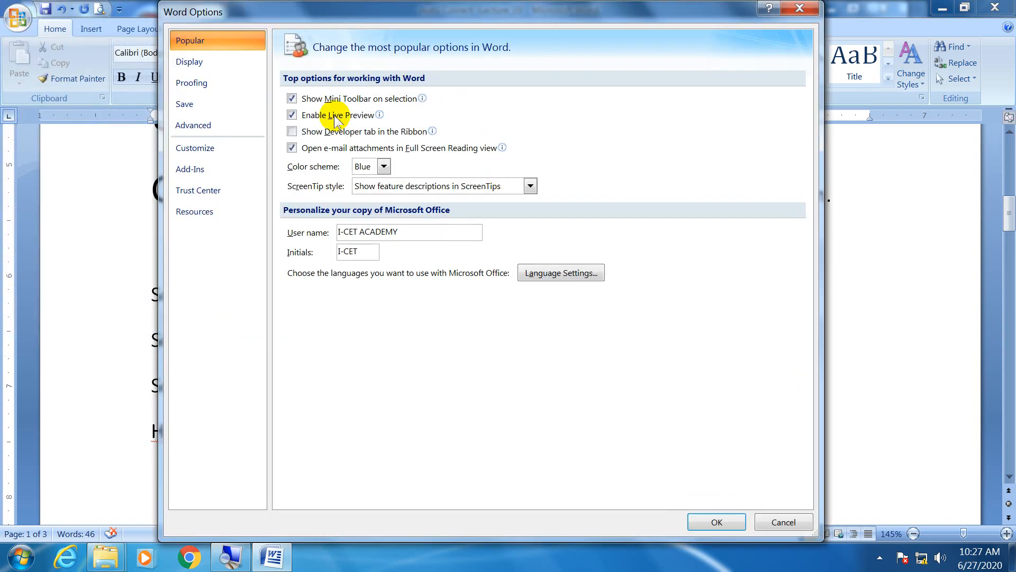
left_click(220, 86)
left_click(551, 100)
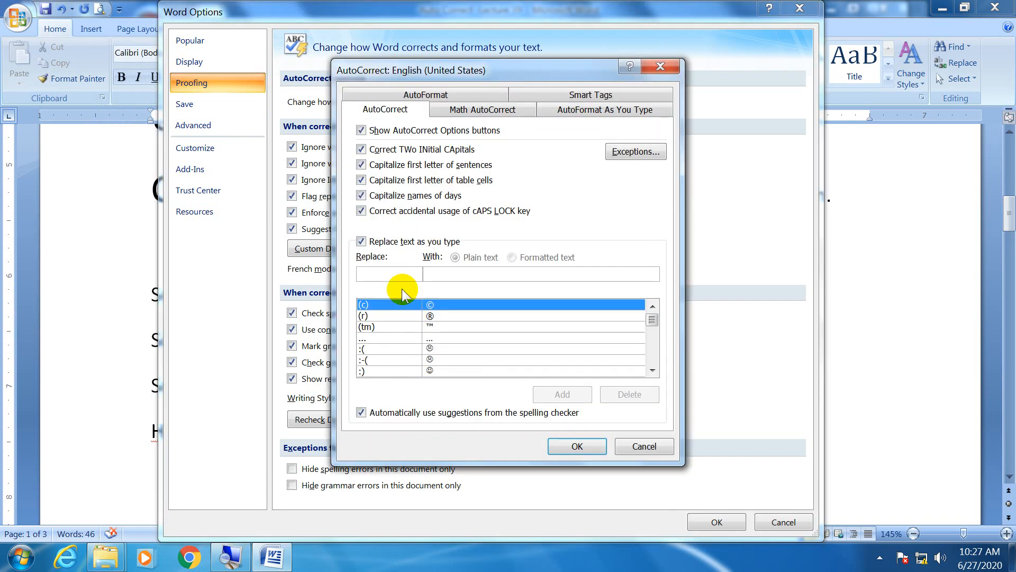
left_click(400, 276)
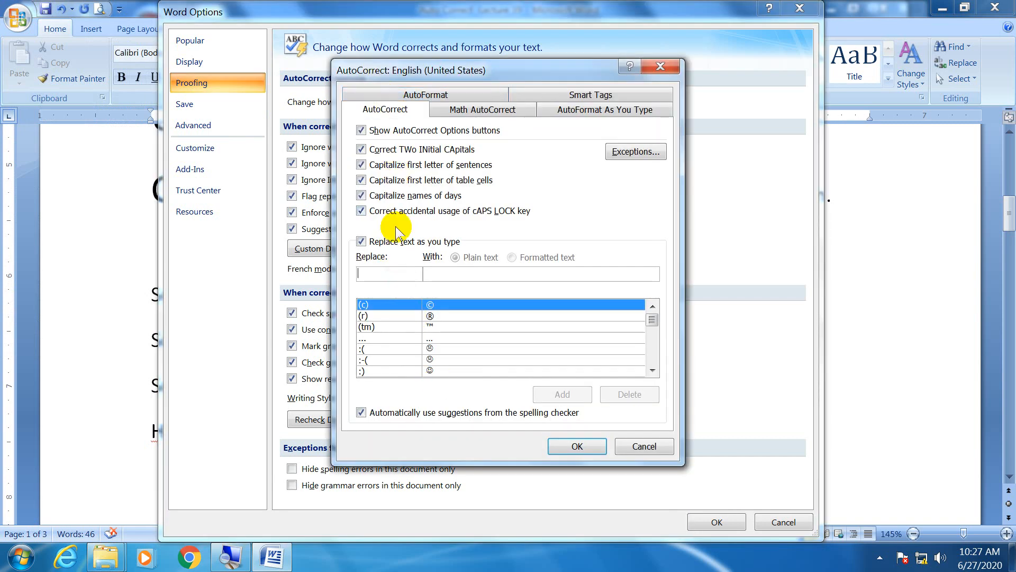
type("Haidder")
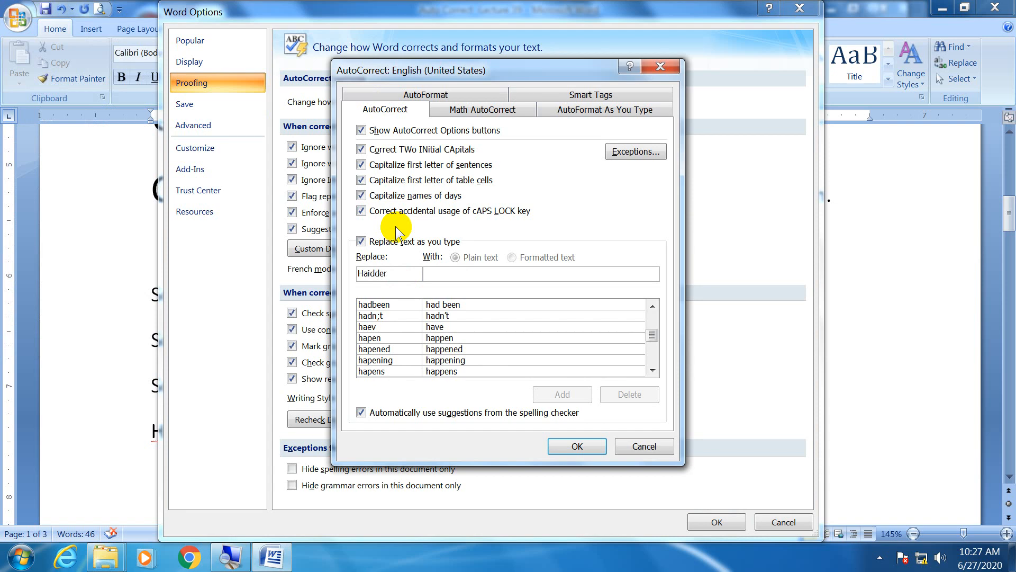
left_click(446, 271)
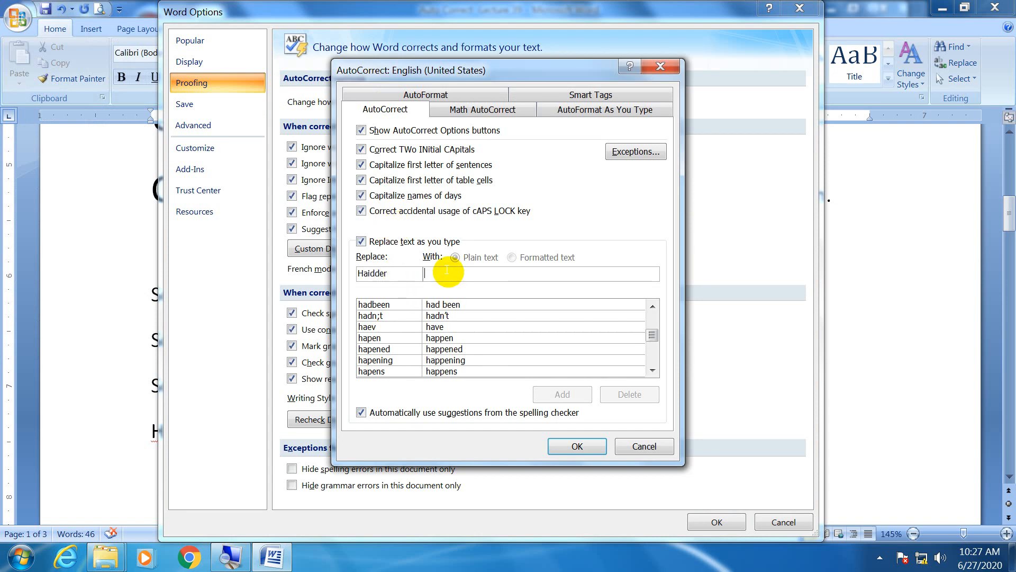
type("Haider")
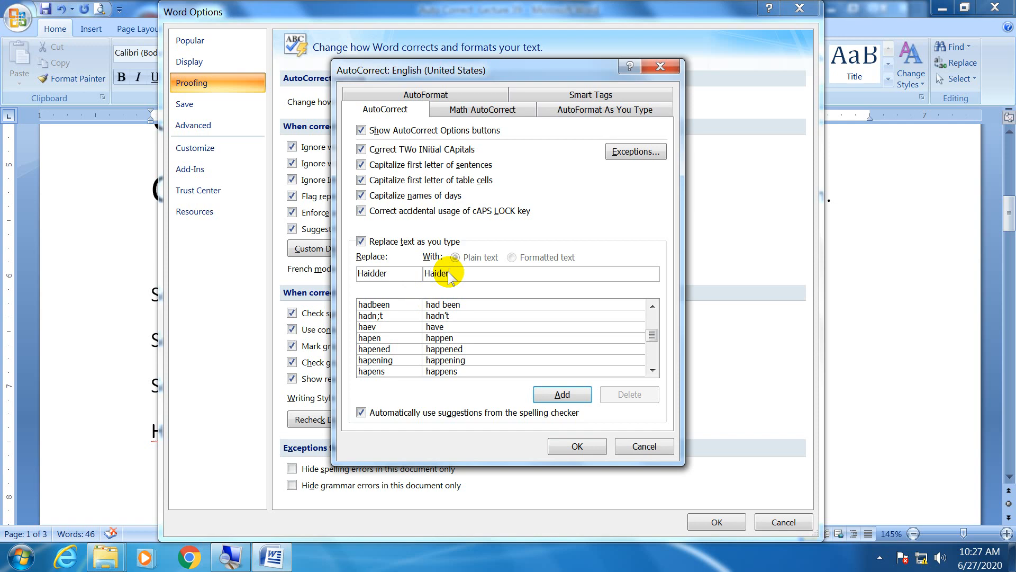
left_click(545, 396)
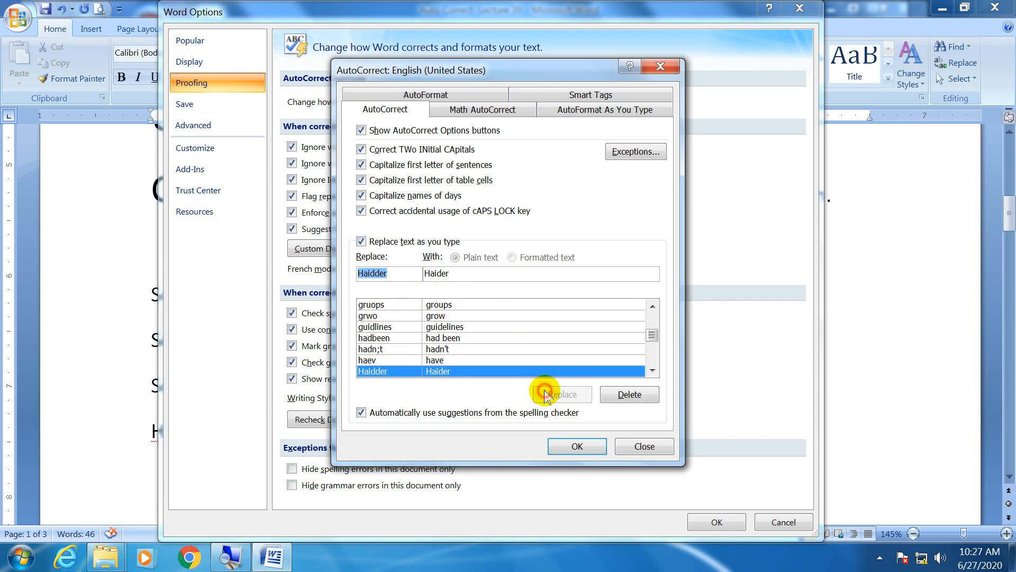
left_click(573, 445)
left_click(735, 522)
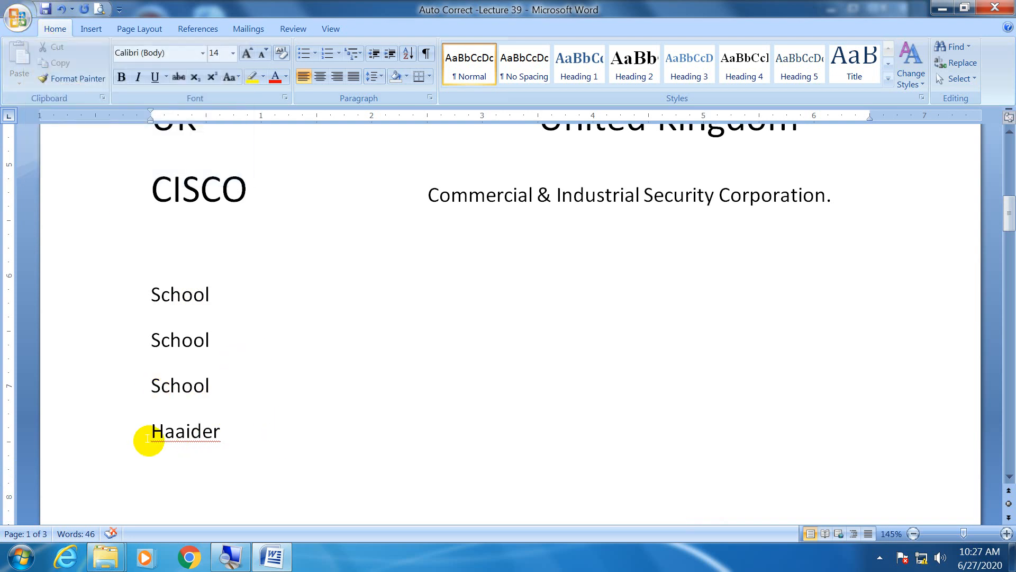
Find the AutoCorrect entry for the first name misspelled with a doubled "d" and delete it
left_click(24, 25)
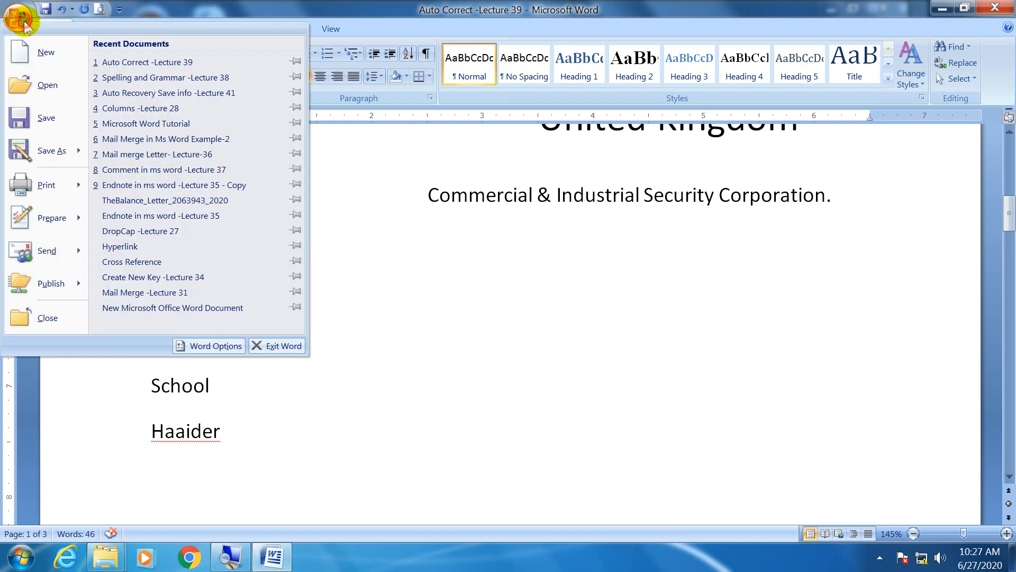
left_click(217, 345)
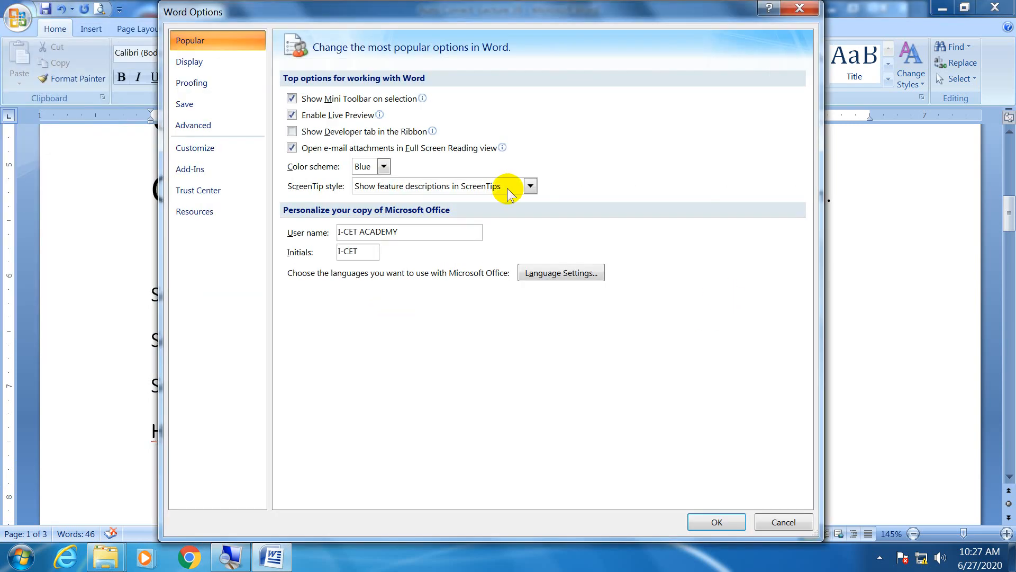
left_click(241, 83)
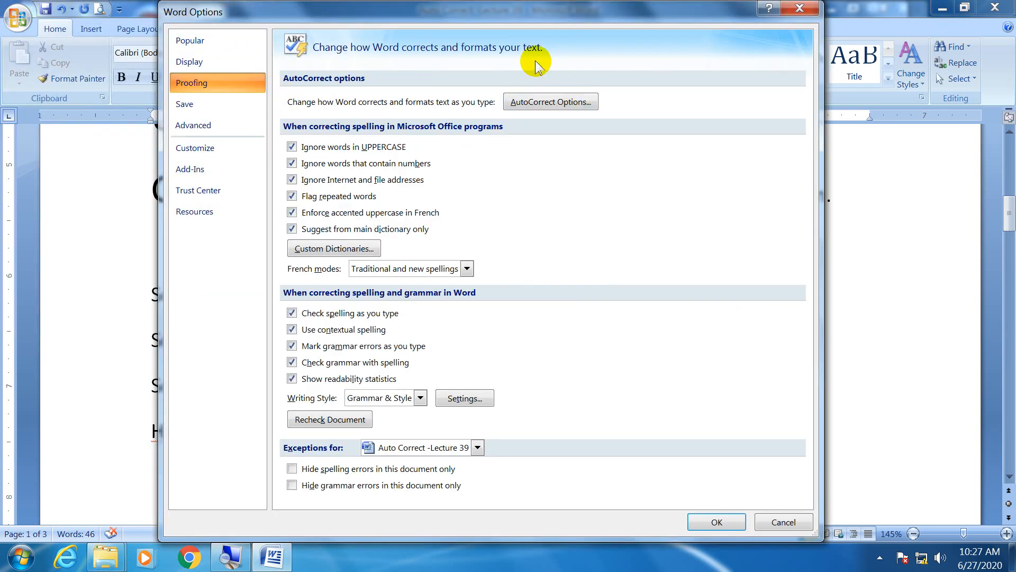
left_click_drag(511, 1, 634, 62)
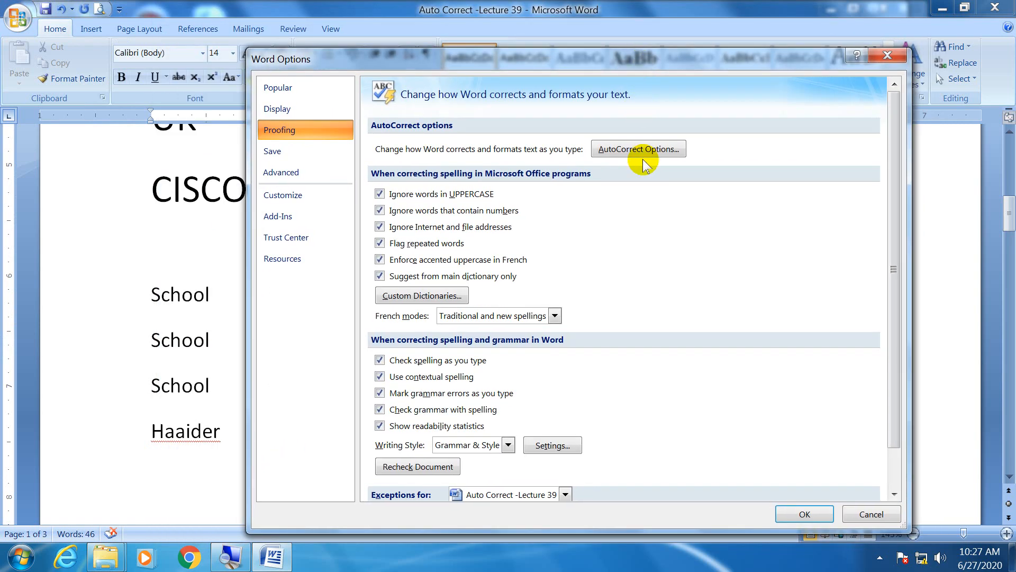
left_click(640, 149)
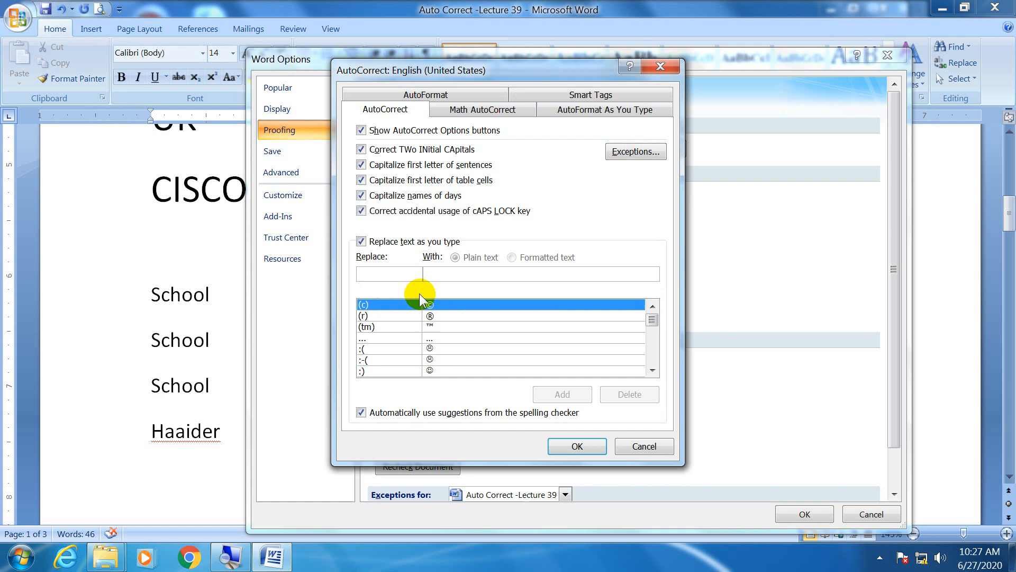
left_click(400, 273)
type("H")
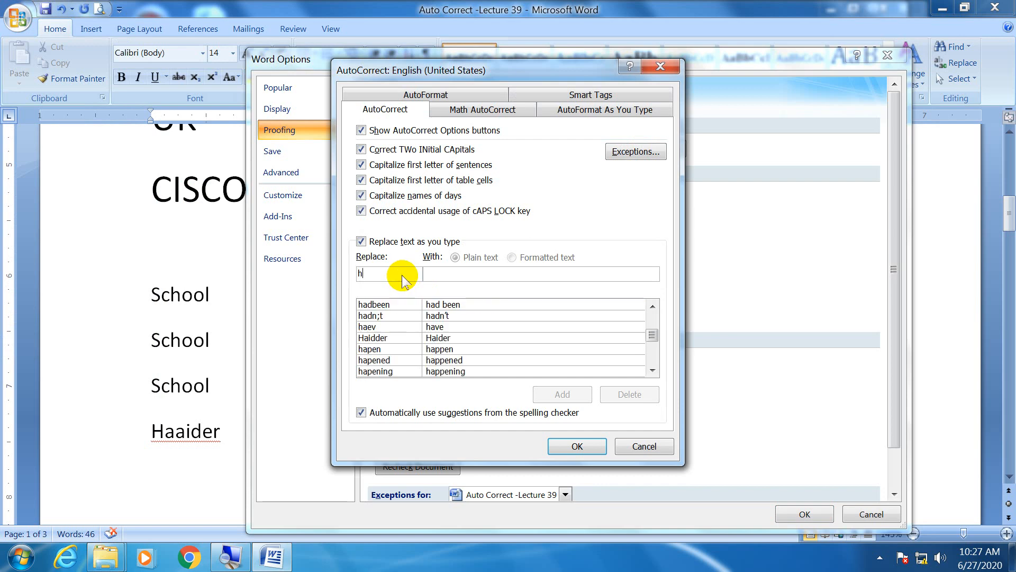
type("aidd")
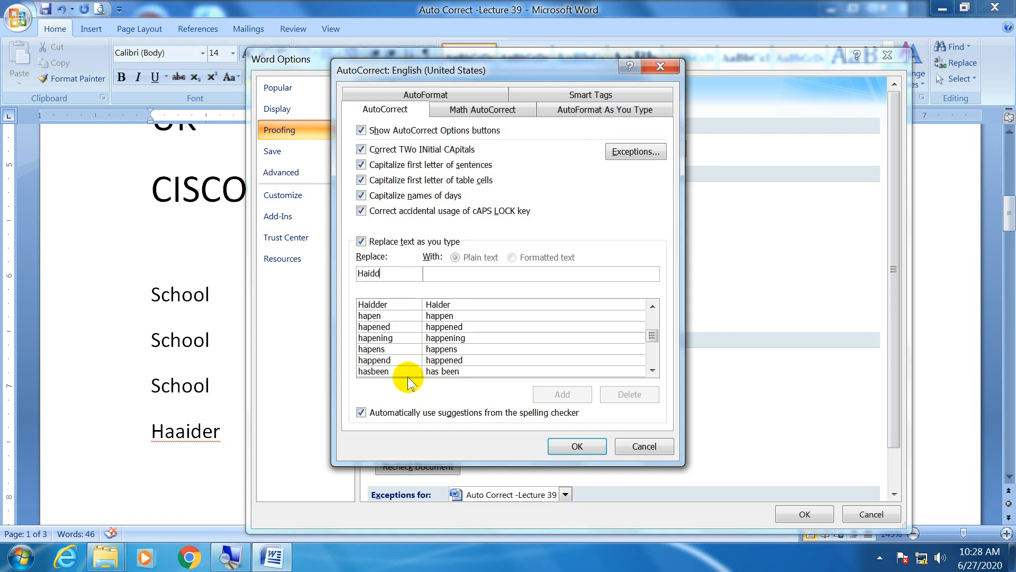
left_click(388, 305)
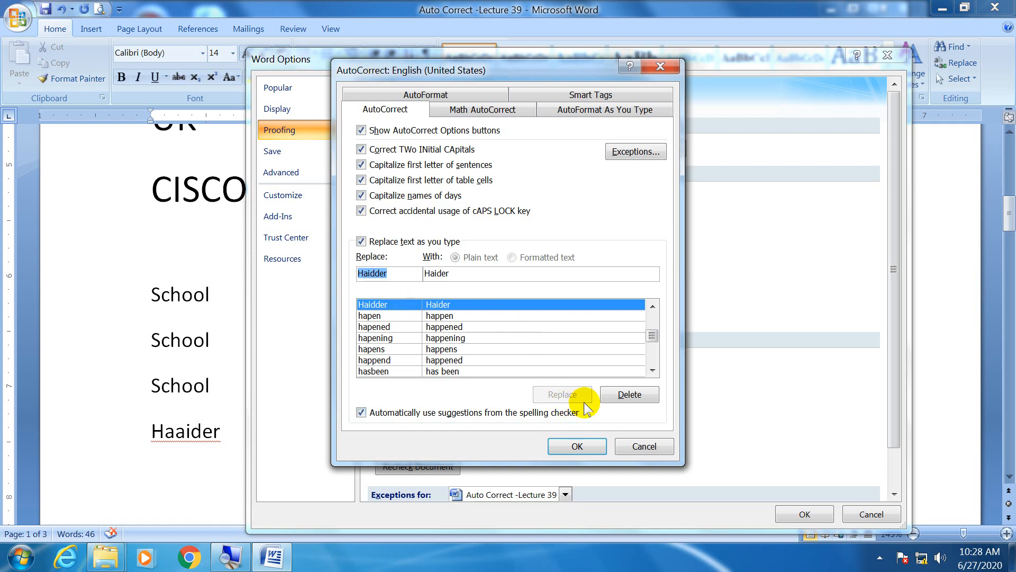
left_click(630, 396)
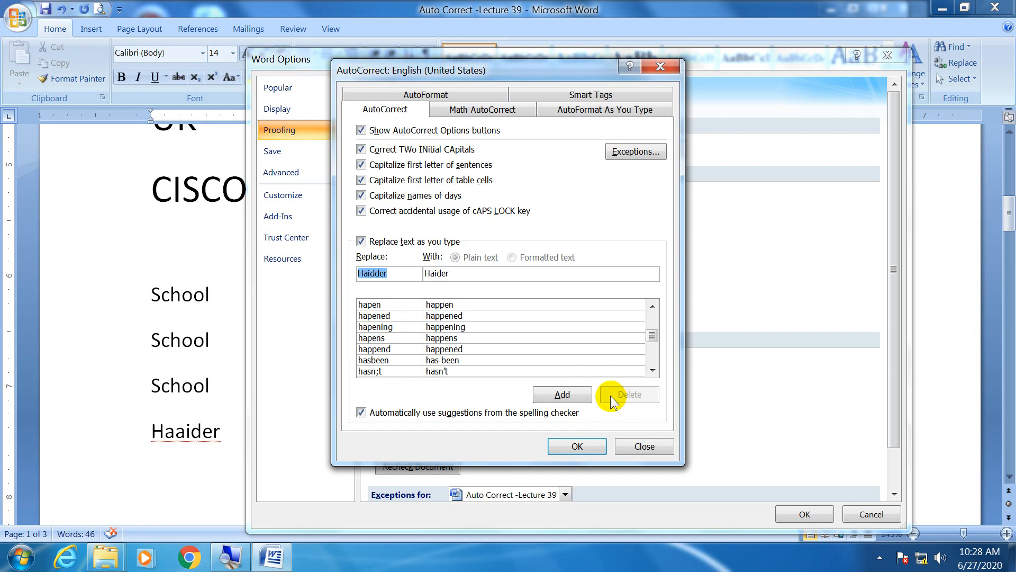
Add an AutoCorrect entry replacing the first name misspelled with a doubled "a" with its correct spelling, and save the options
left_click_drag(393, 269, 359, 273)
key("BackSpace")
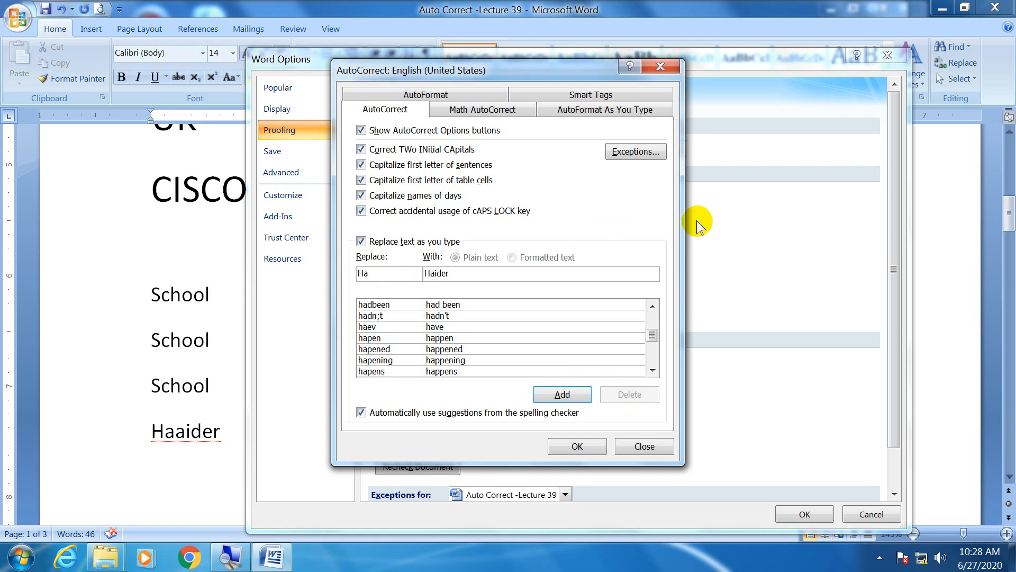
type("aaider")
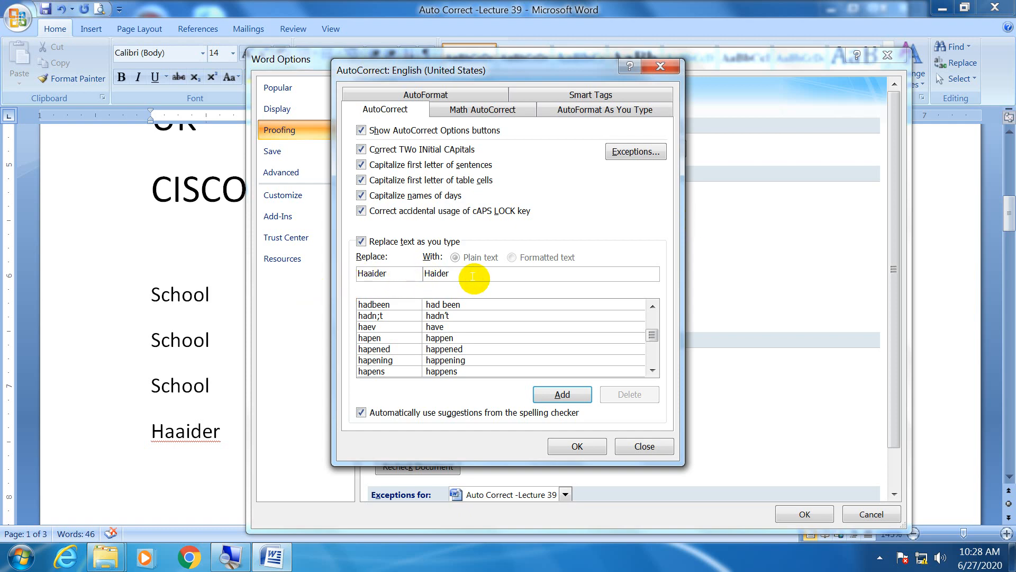
left_click(564, 394)
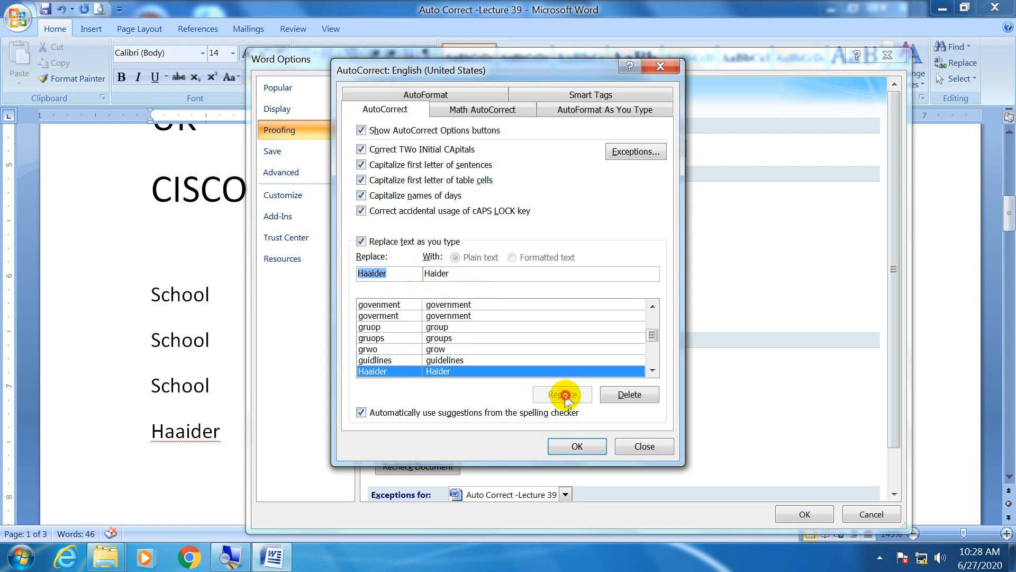
left_click(577, 446)
left_click(802, 515)
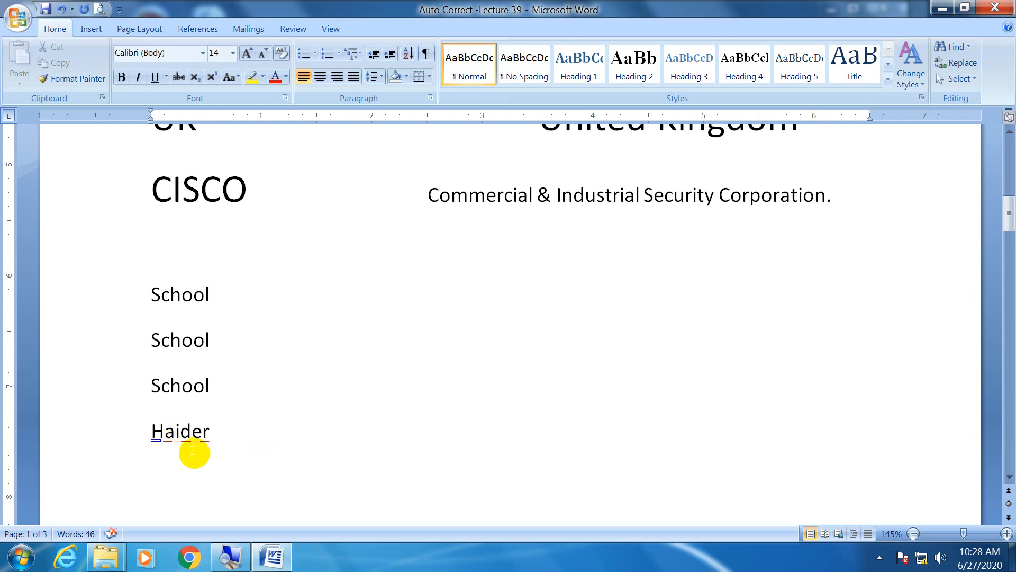
Ignore the spelling flag on the first name below the School lines and place the cursor after it
right_click(180, 432)
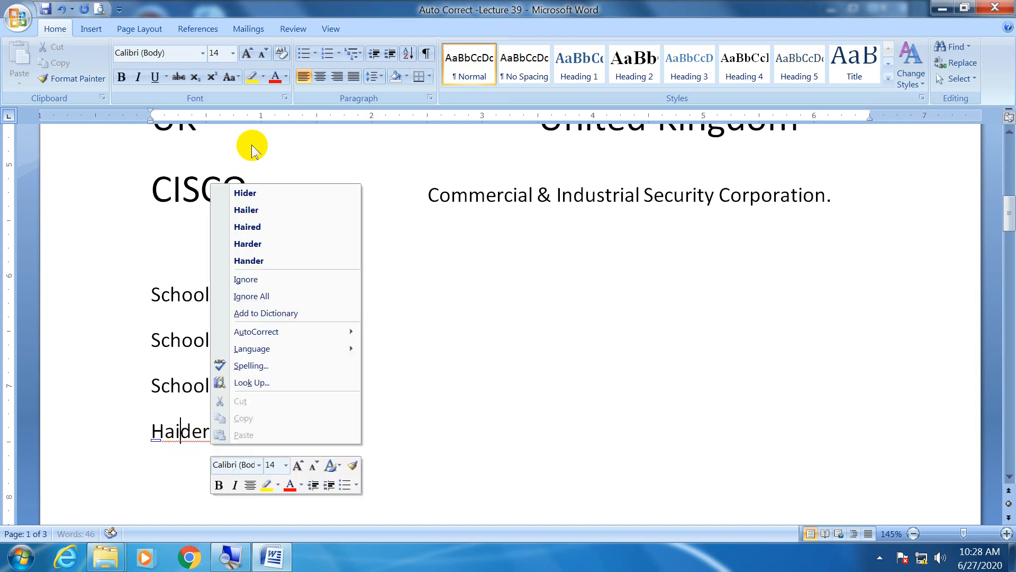
left_click(251, 279)
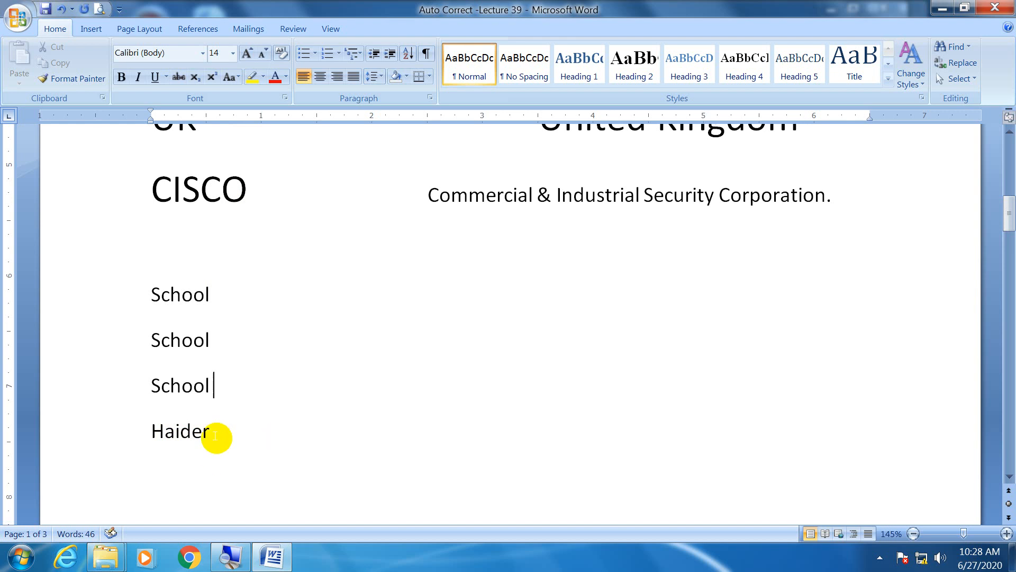
left_click(237, 421)
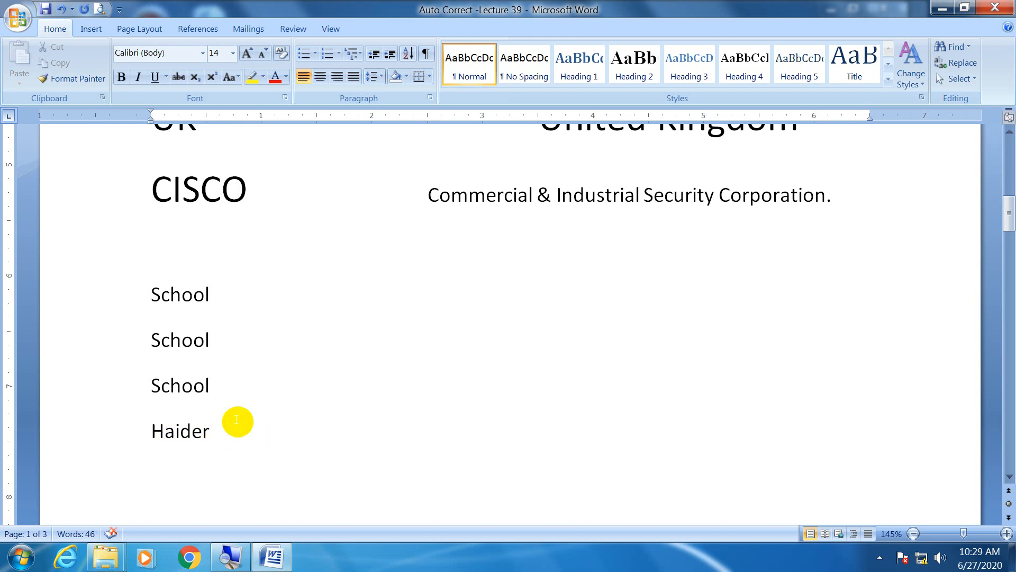
Add an AutoCorrect entry that replaces "PC" with "Personal Computer" and confirm the AutoCorrect settings
left_click(18, 18)
left_click(212, 345)
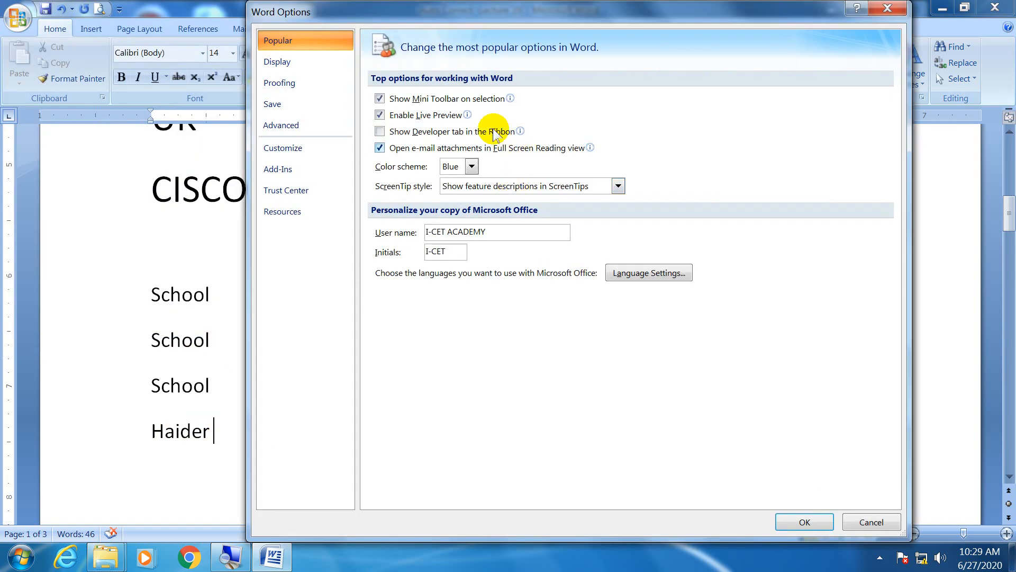
left_click(337, 89)
left_click(601, 100)
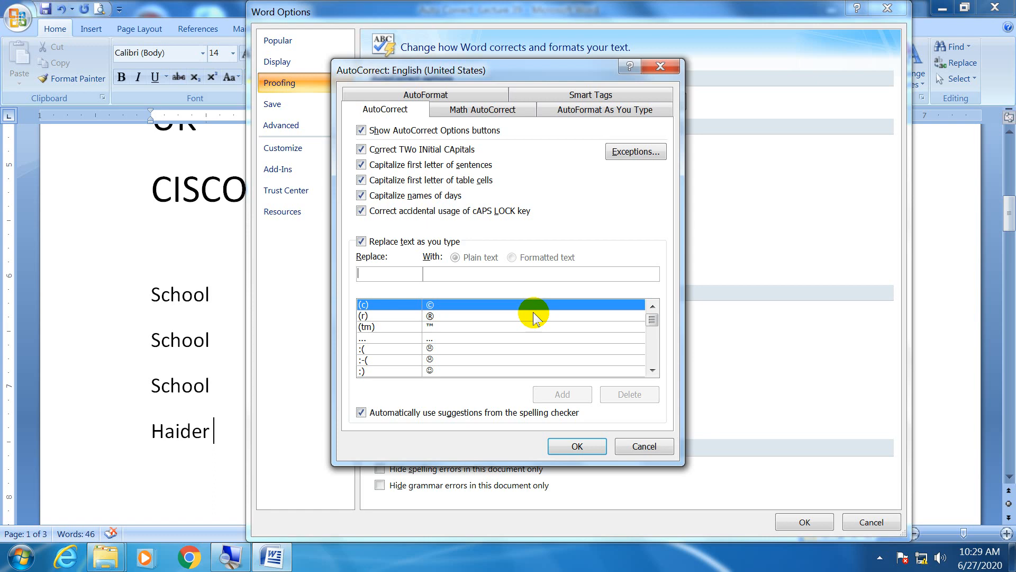
type("Pc")
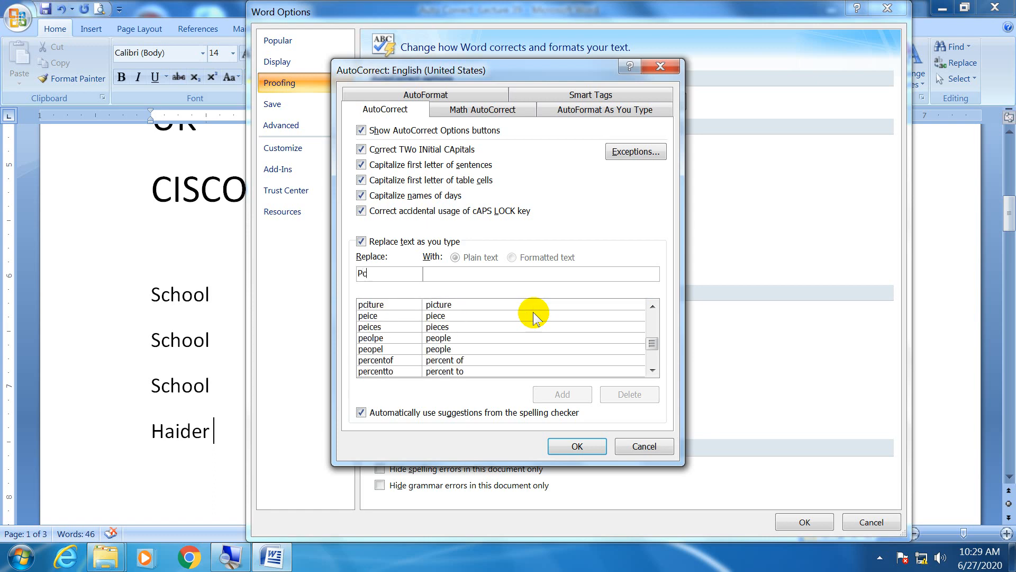
key("BackSpace")
type("C")
type("P")
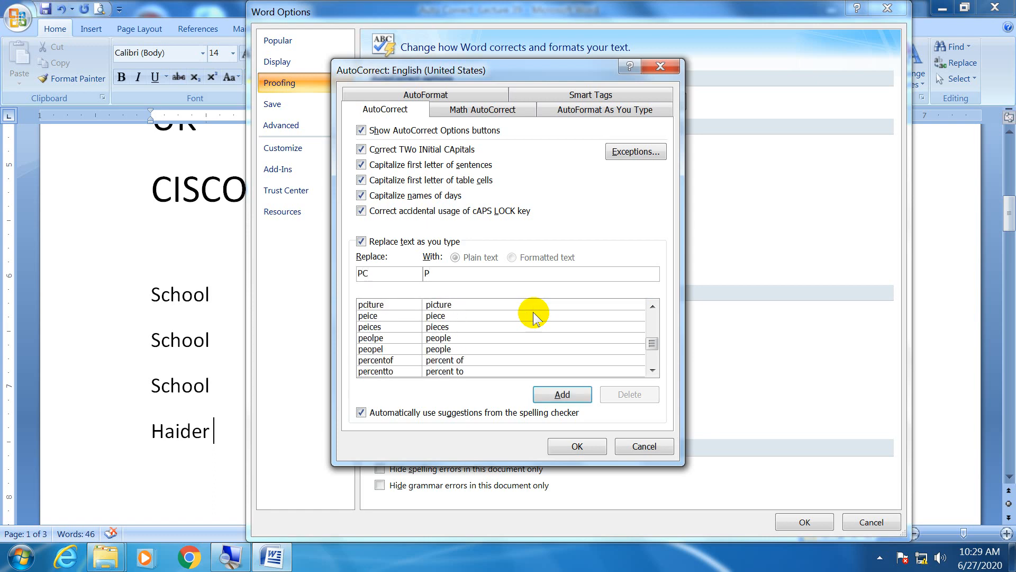
type("ersonal Computer")
left_click(569, 393)
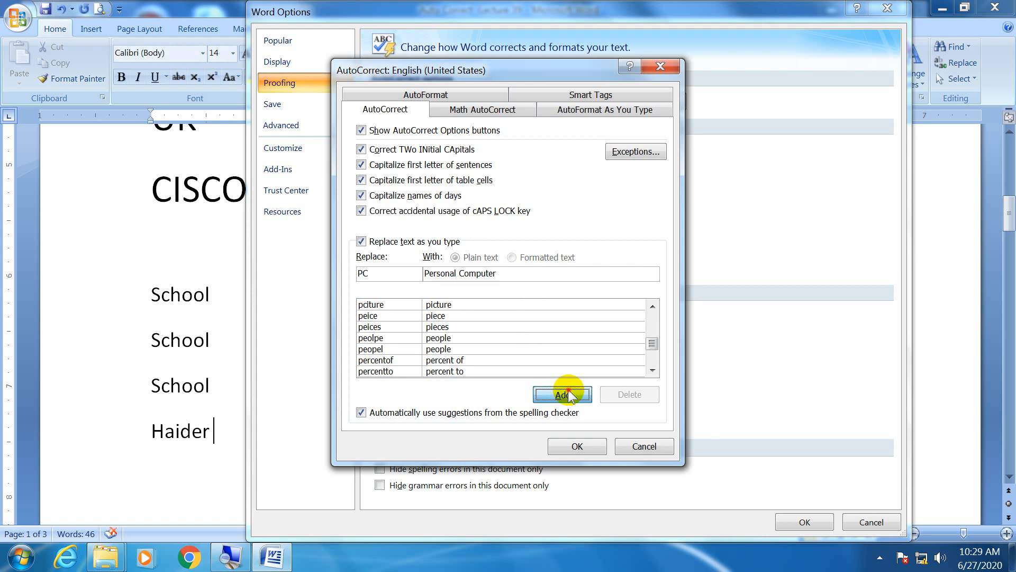
left_click(578, 447)
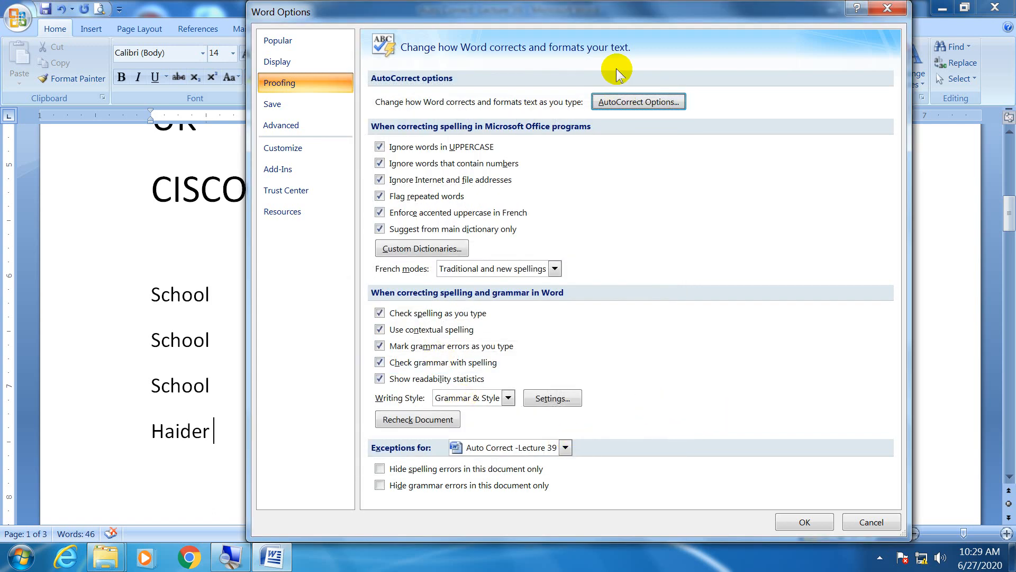
Add another AutoCorrect entry that replaces "inp" with "Input"
left_click(630, 103)
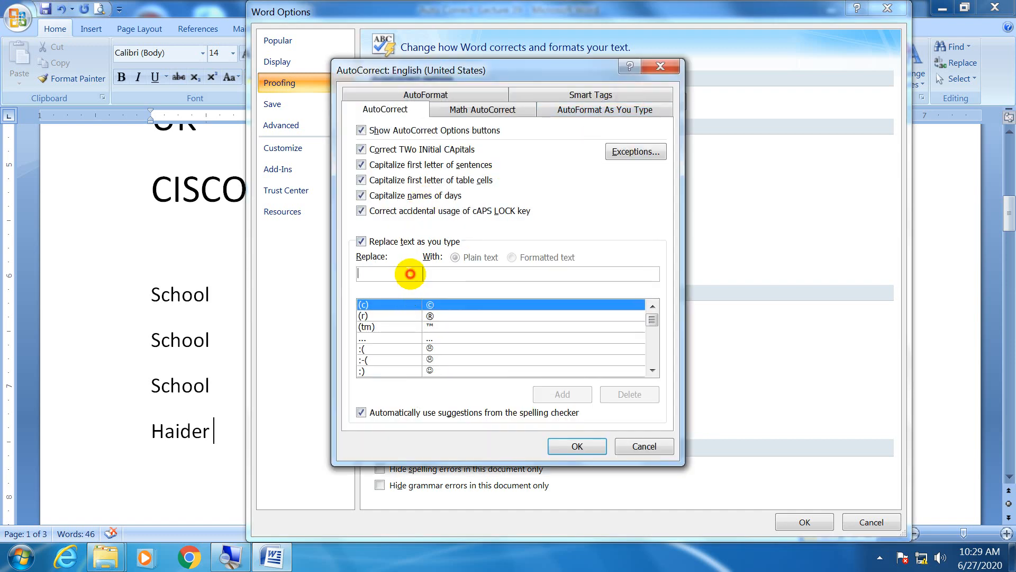
type("inp")
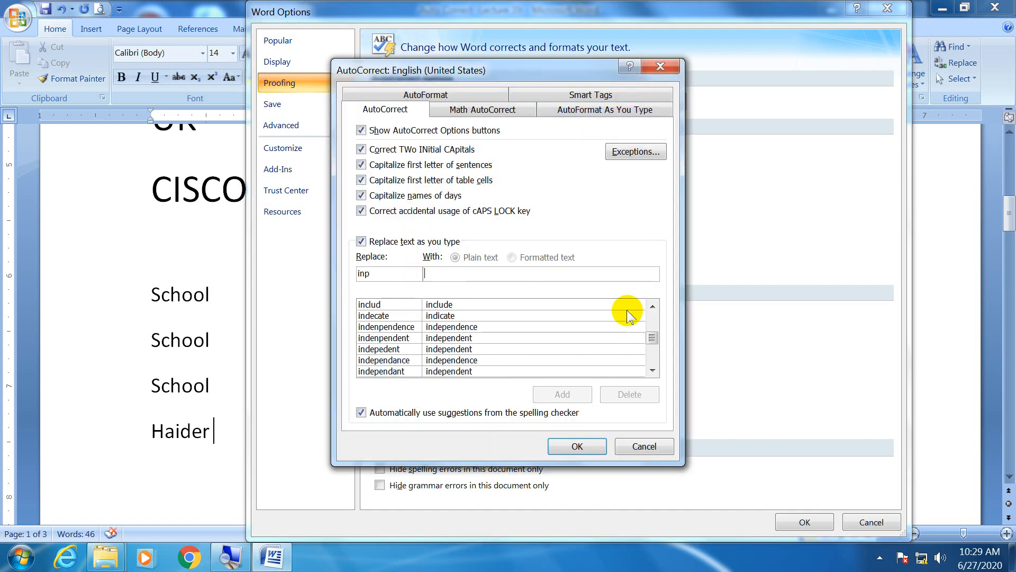
type("Input")
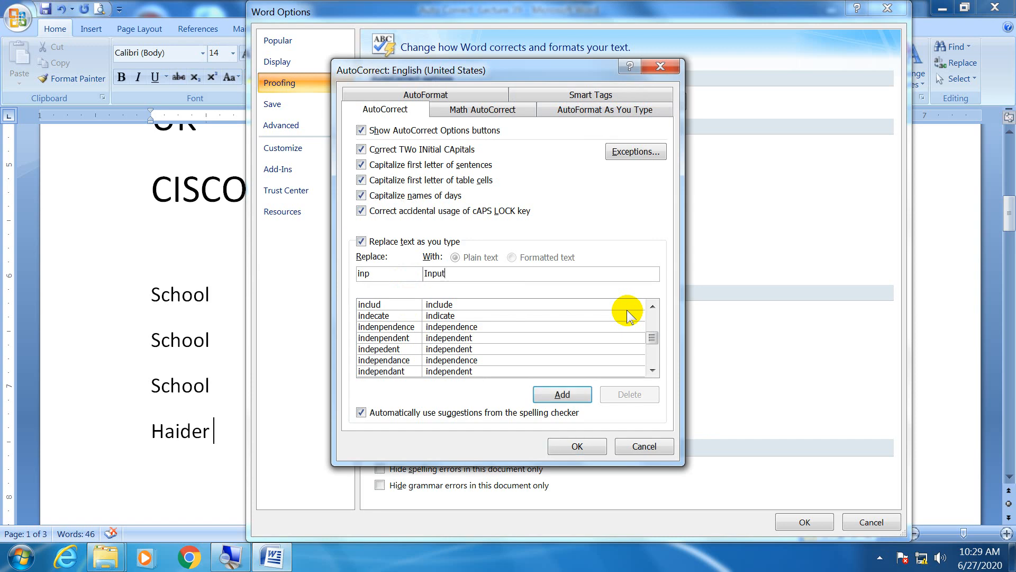
left_click(577, 393)
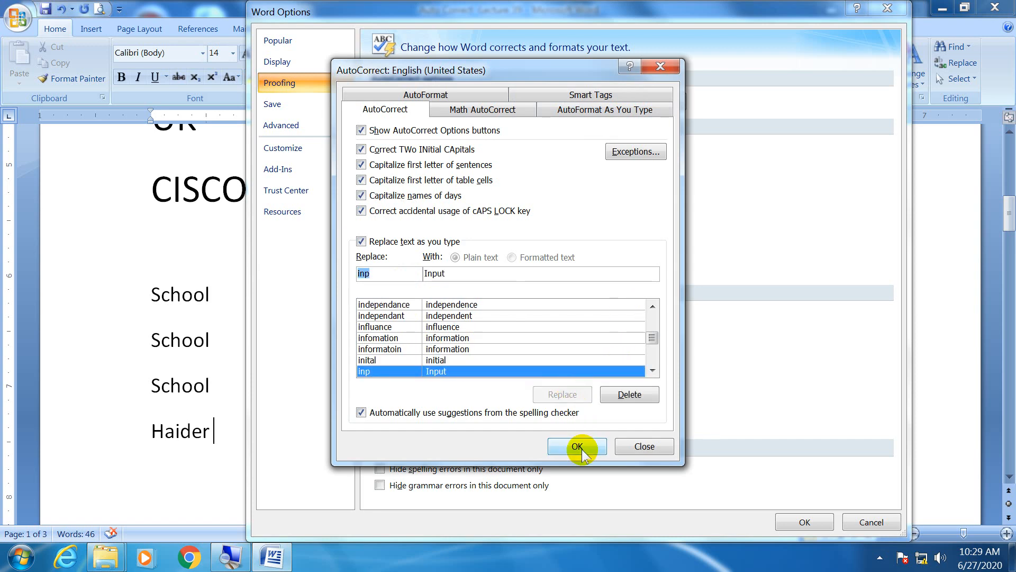
Confirm the AutoCorrect entries and save the proofing options
left_click(578, 446)
left_click(808, 522)
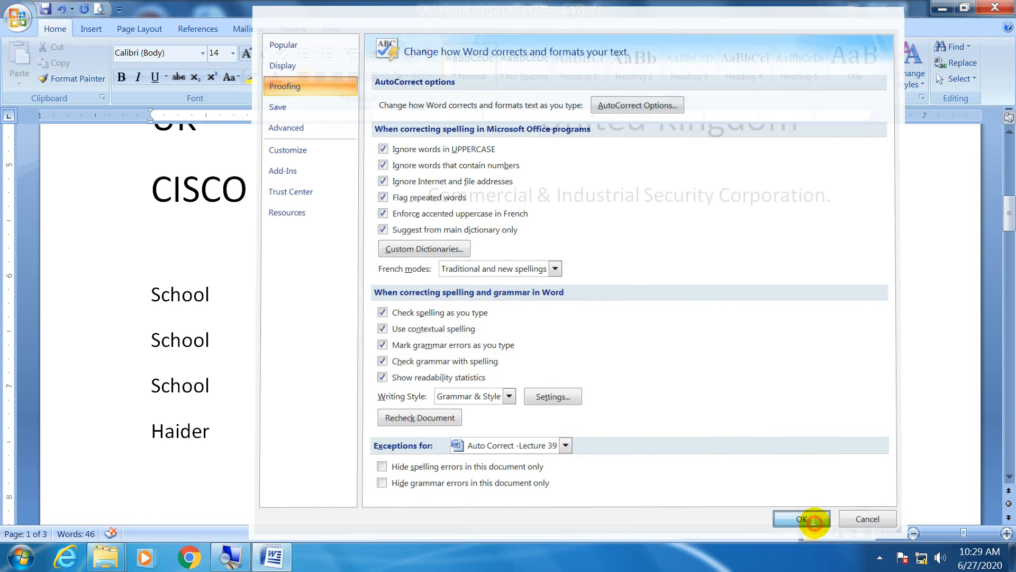
Test the PC abbreviation on a new line below the first name to produce "Personal Computer"
key("Return")
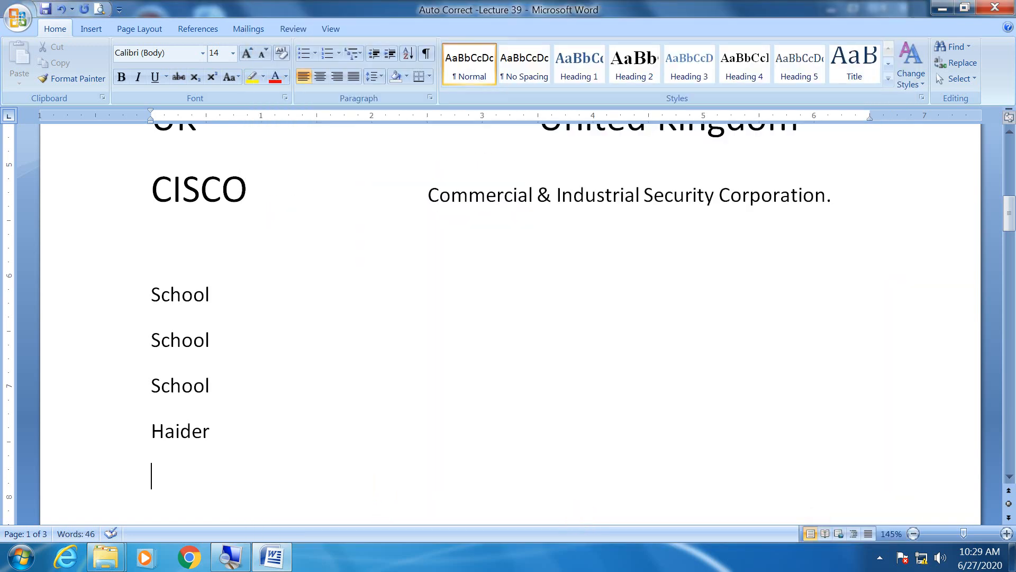
type("Pc")
key("BackSpace")
key("BackSpace")
key("BackSpace")
type("pc")
key("BackSpace")
key("BackSpace")
type("Computer")
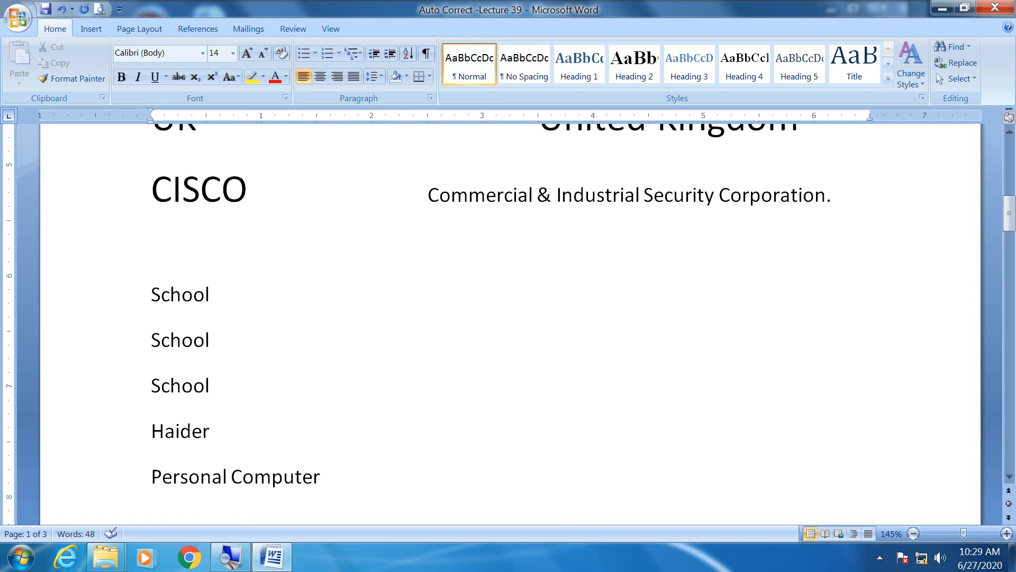
Test the inp abbreviation on a new line below "Personal Computer" to produce "Input"
key("Return")
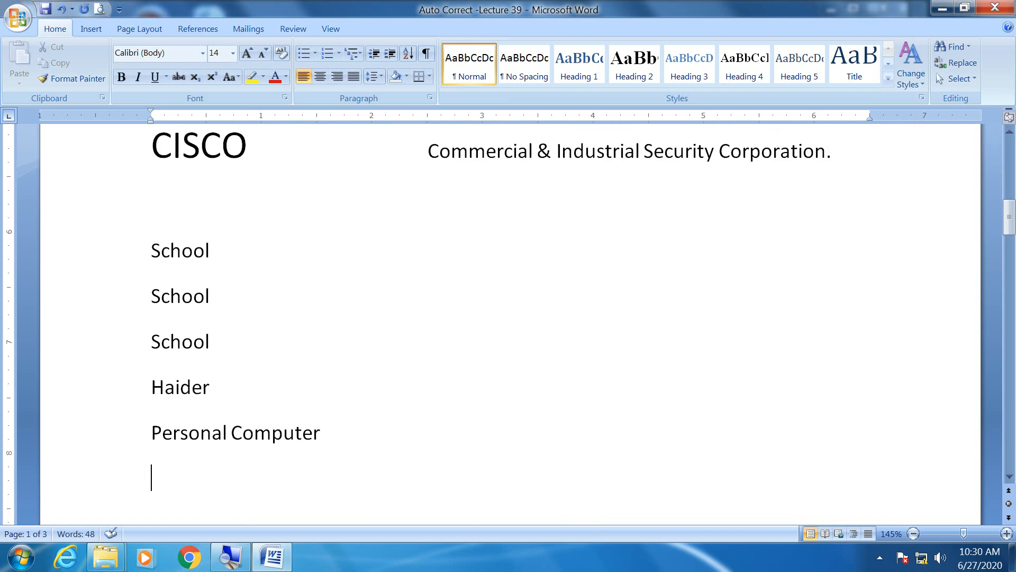
type("ip")
key("BackSpace")
type("nput")
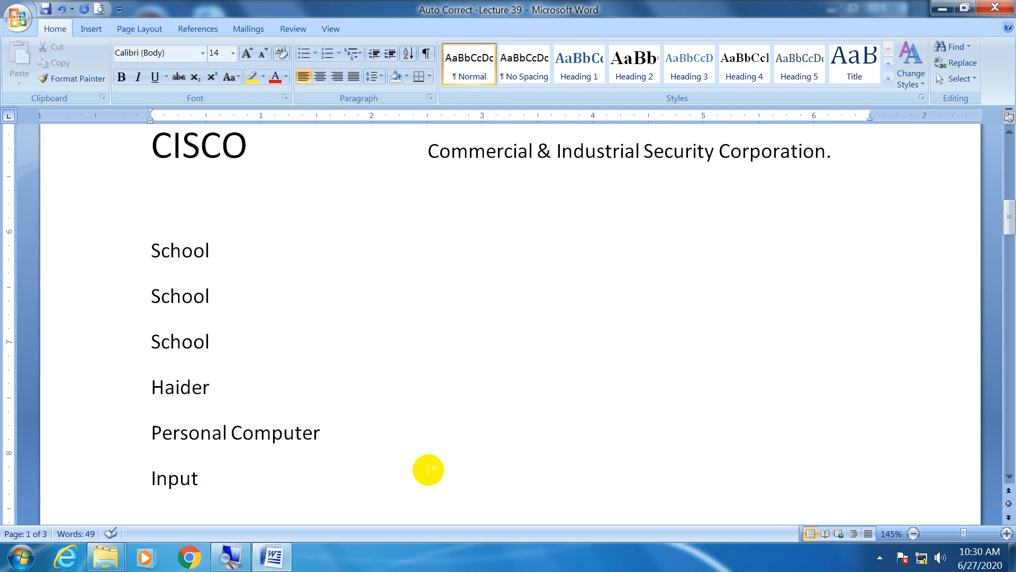
scroll(428, 469, "up", 5)
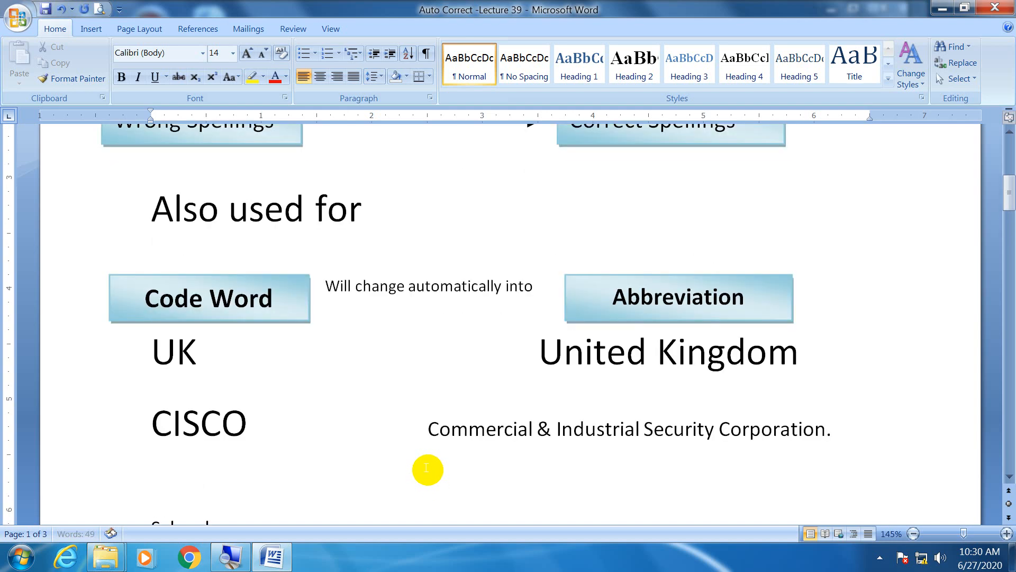
scroll(427, 469, "up", 4)
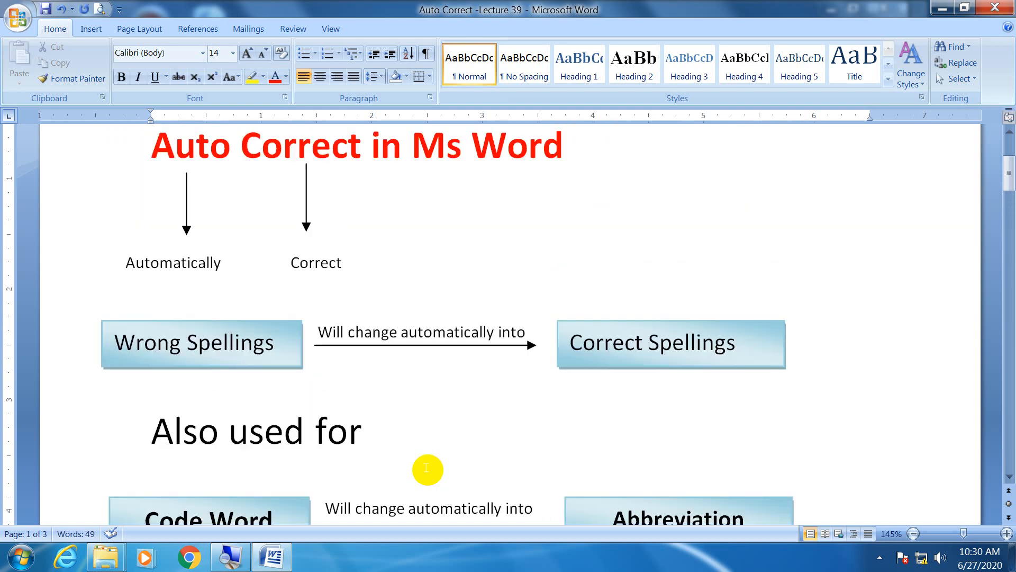